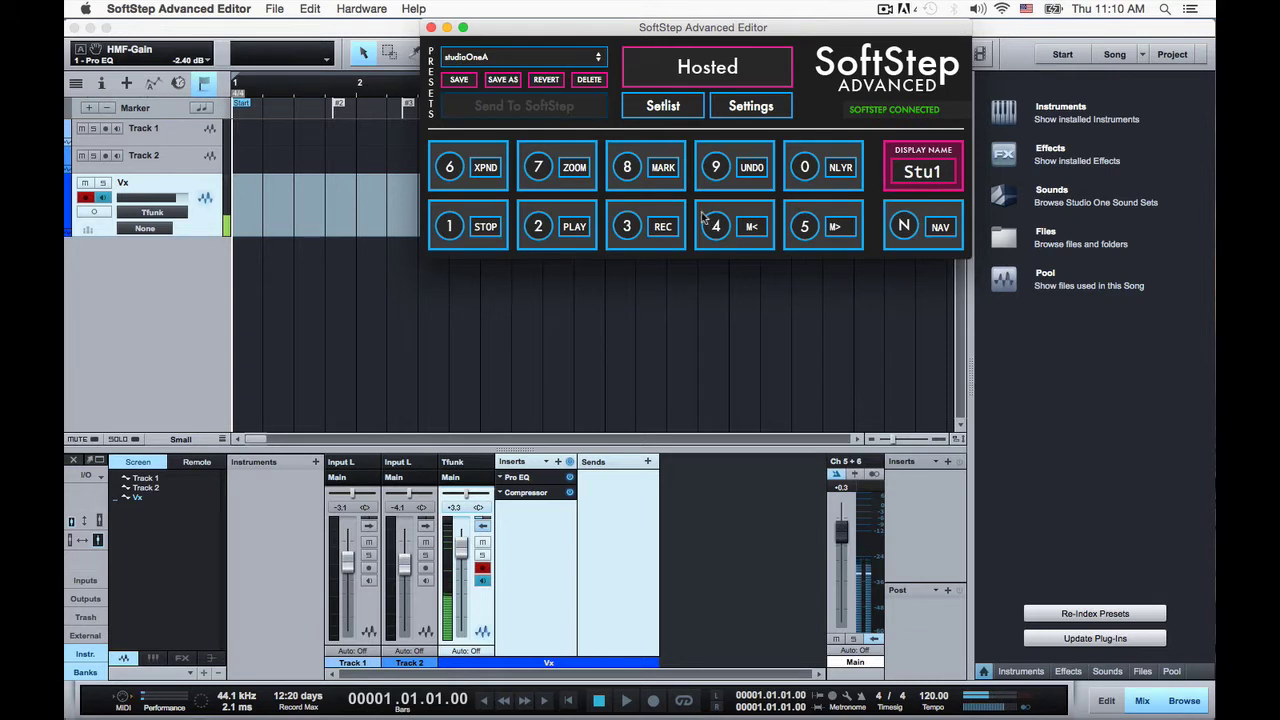
Bring Studio One forward and open Preferences on the External Devices page.
click(305, 36)
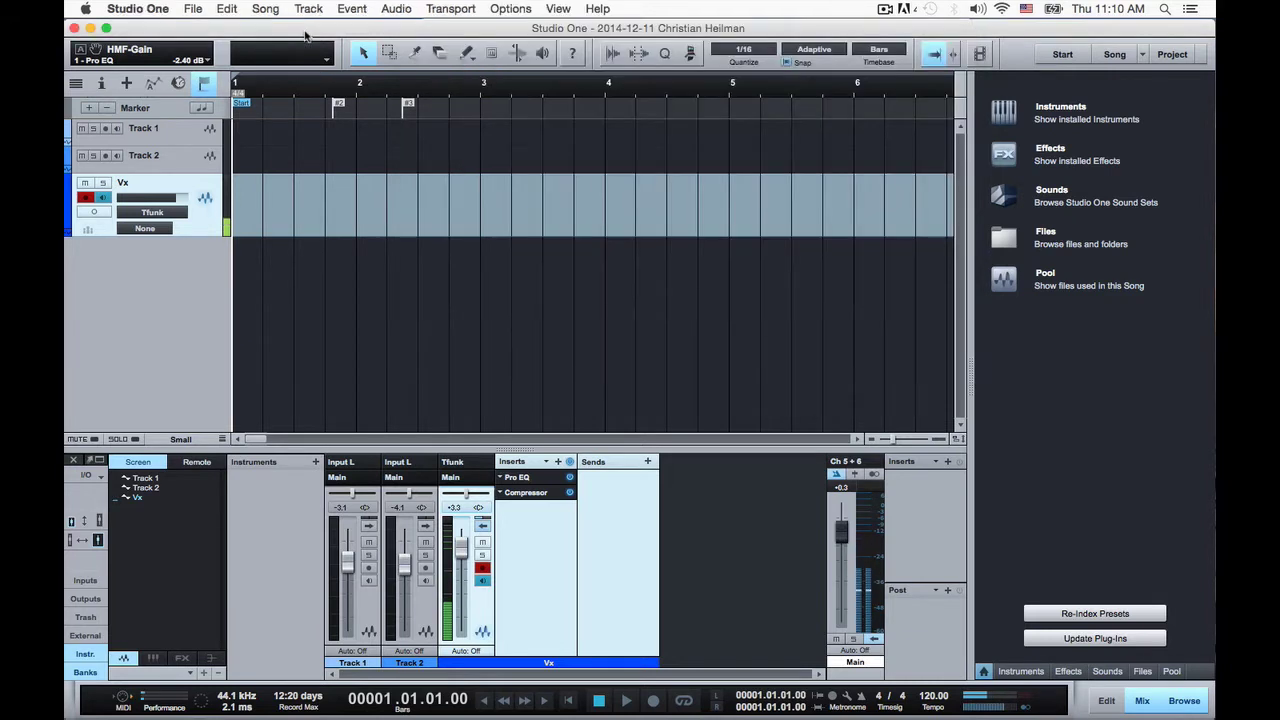
click(193, 9)
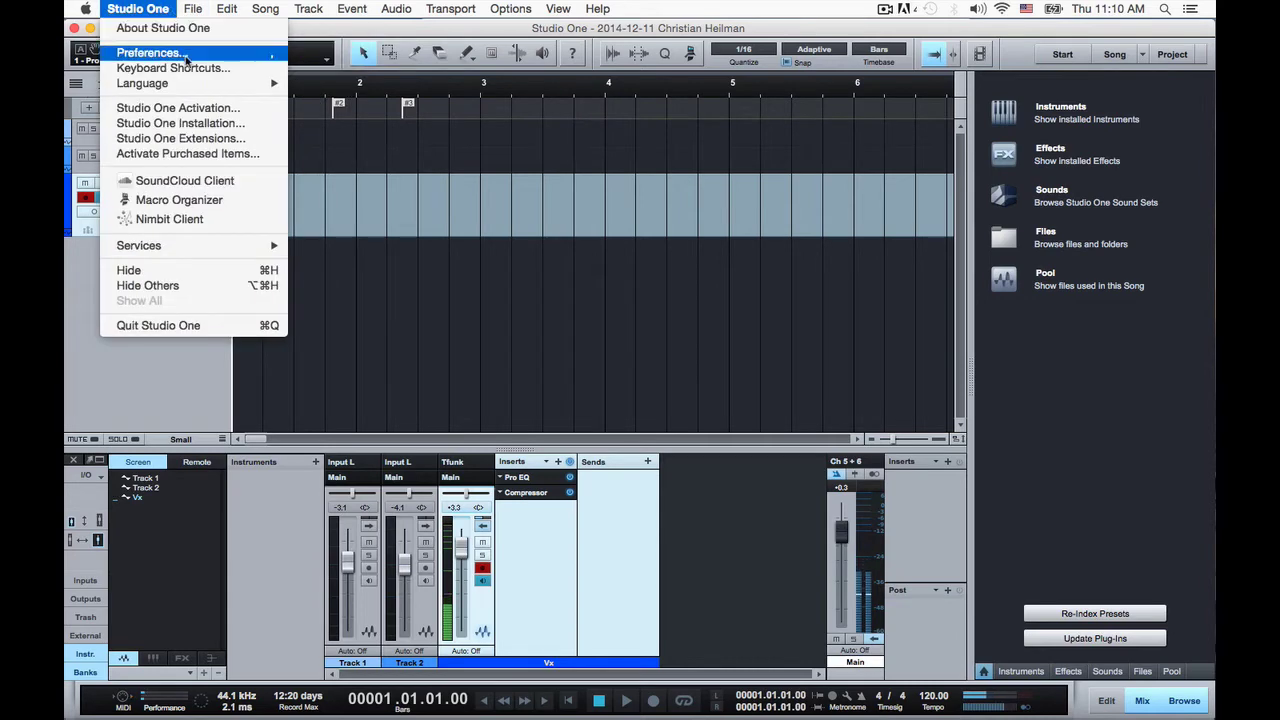
click(150, 49)
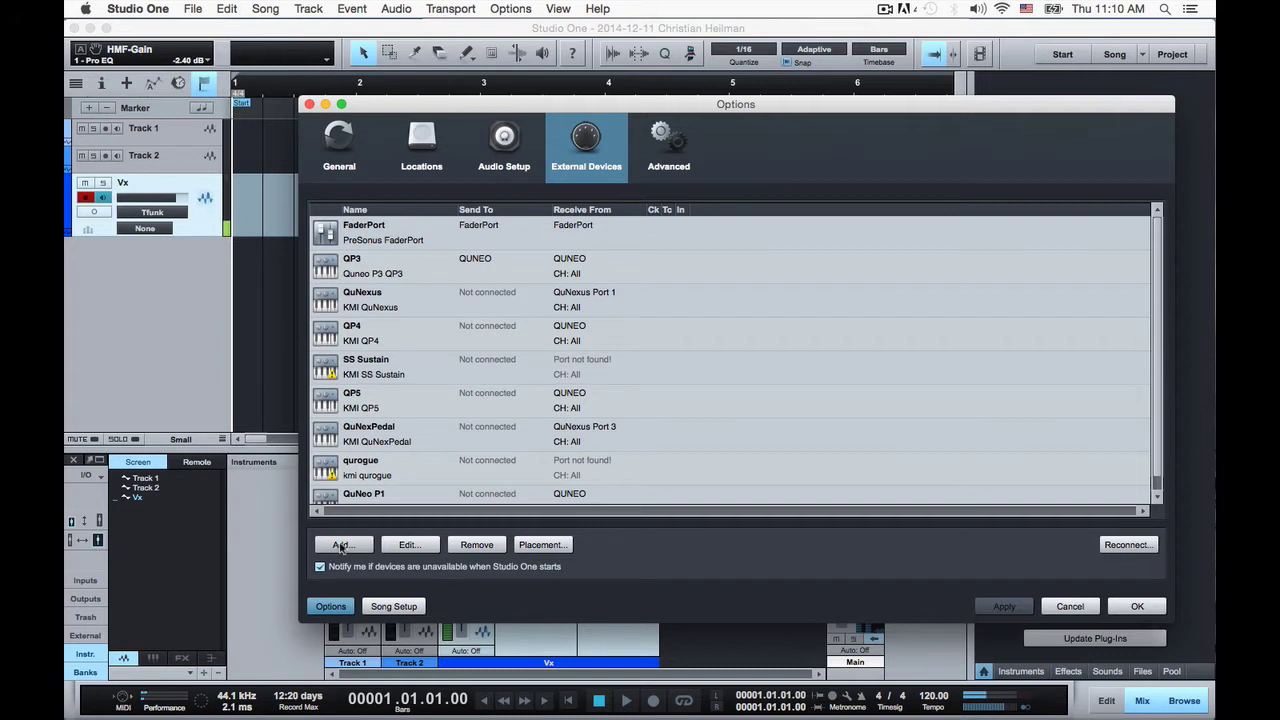
Add a New Control Surface with manufacturer KMI, name SS-Stu1, receiving from SoftStep Share.
click(340, 547)
click(489, 161)
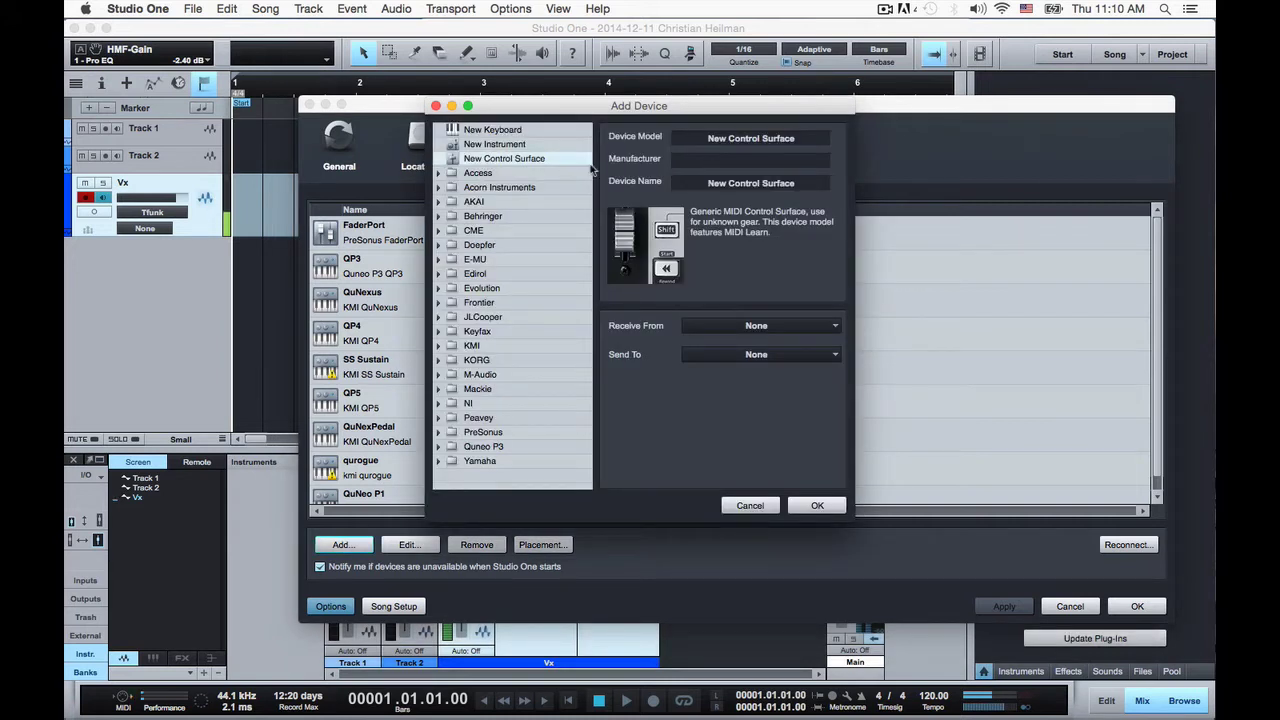
click(721, 163)
text(KMI)
click(742, 183)
text(S)
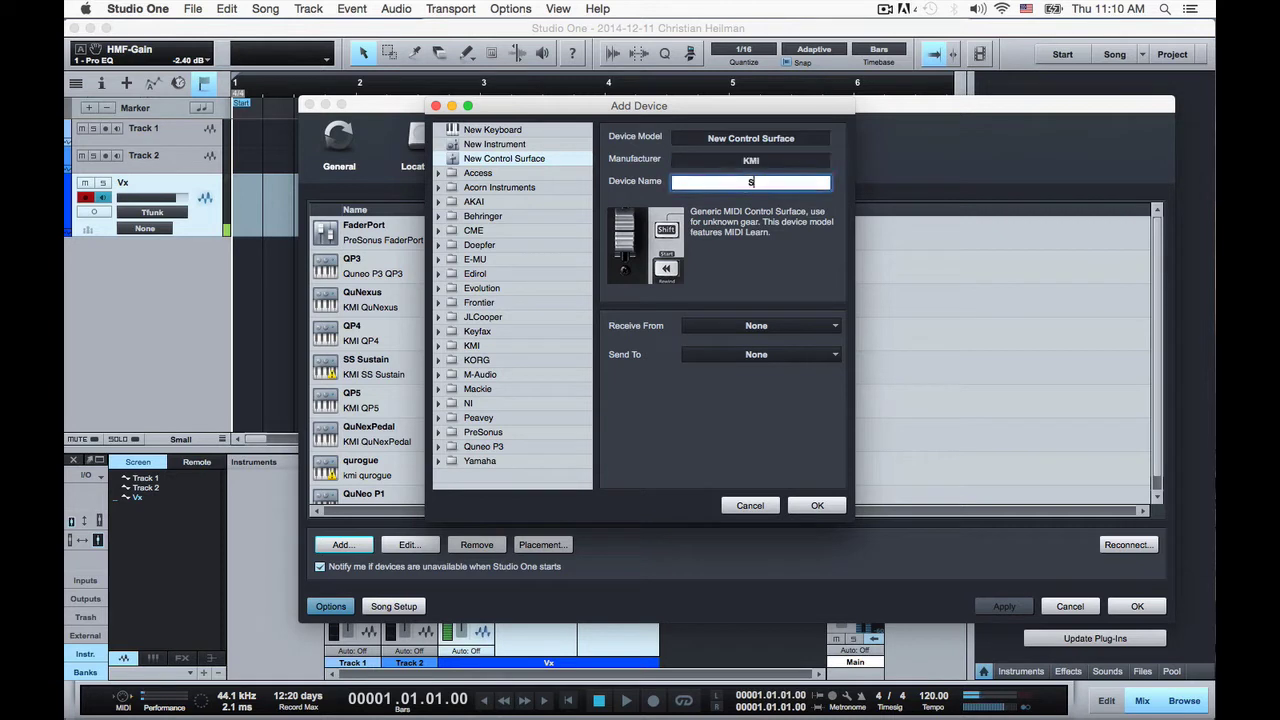
text(S-Stu1)
click(747, 333)
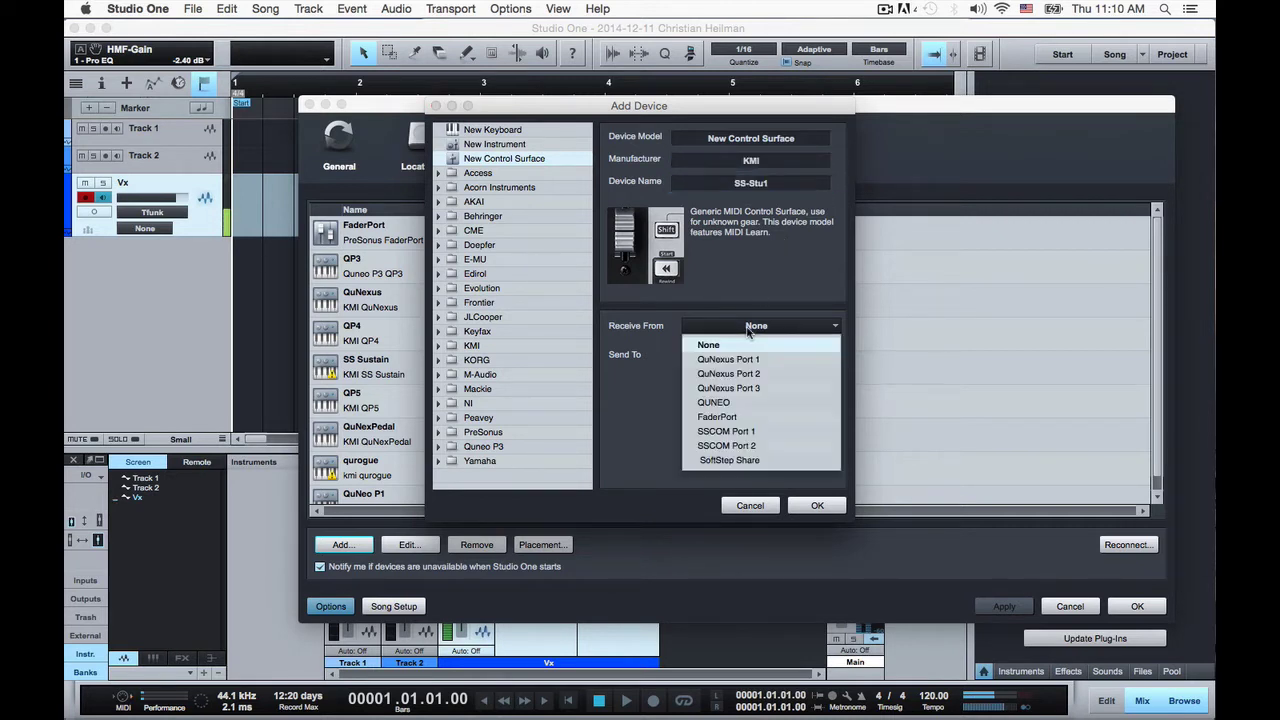
click(740, 460)
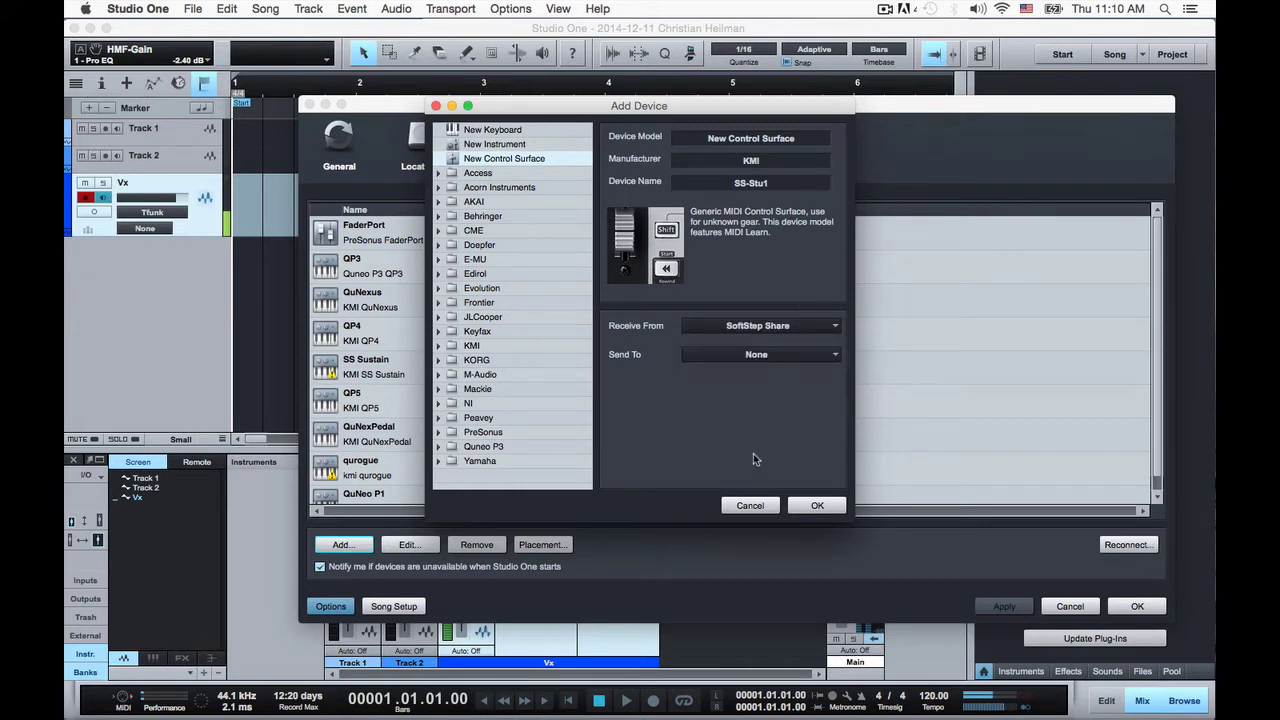
click(812, 506)
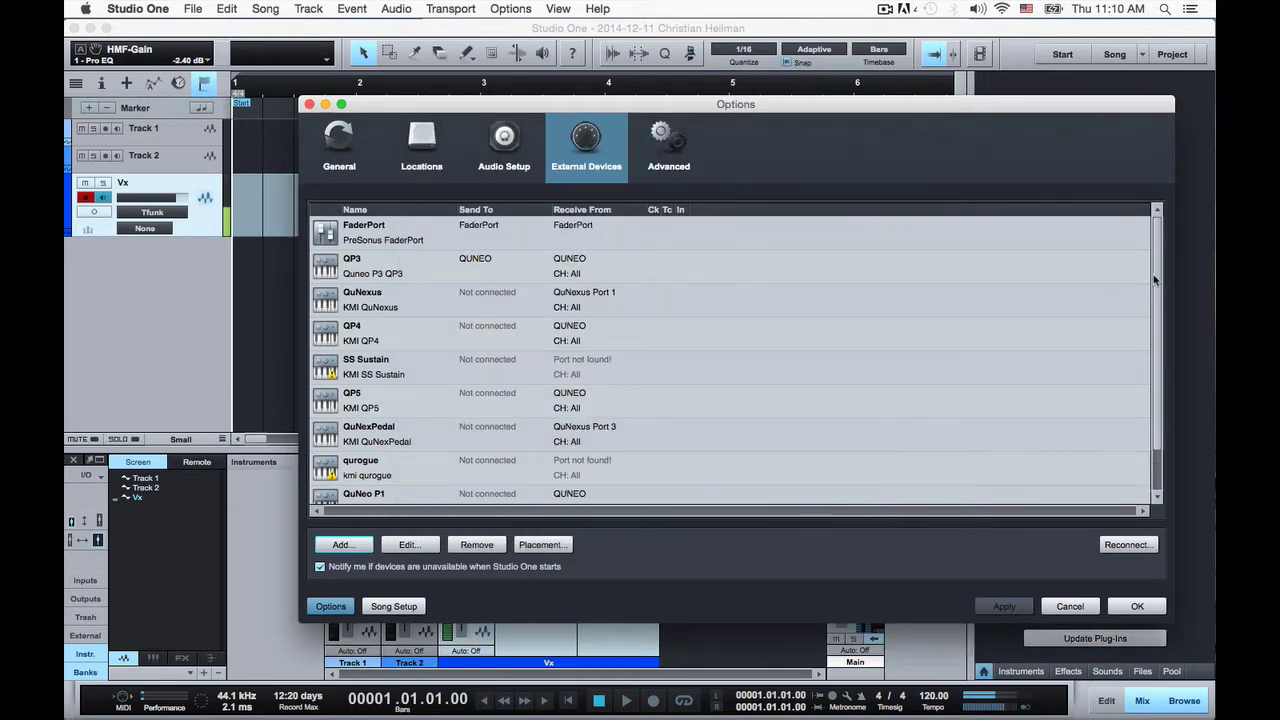
Open and enlarge the SS-Stu1 control-surface panel, then turn on MIDI Learn for the SoftStep pads.
click(1131, 607)
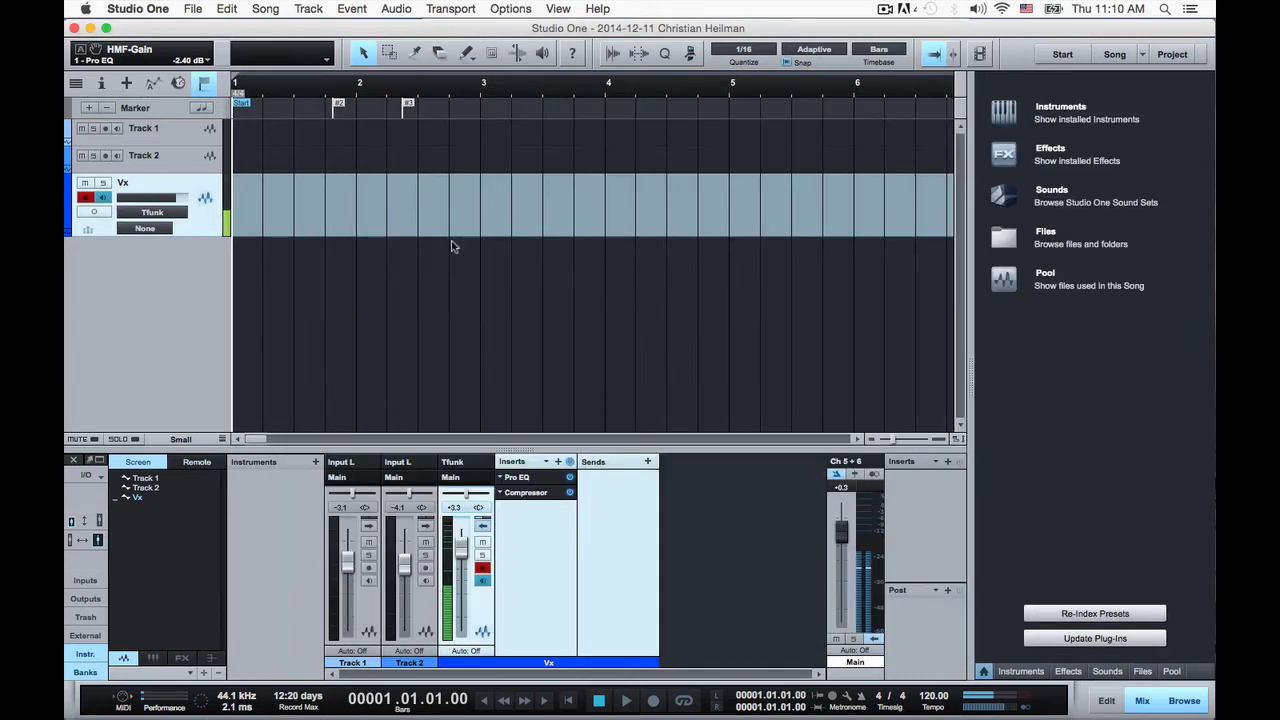
click(327, 62)
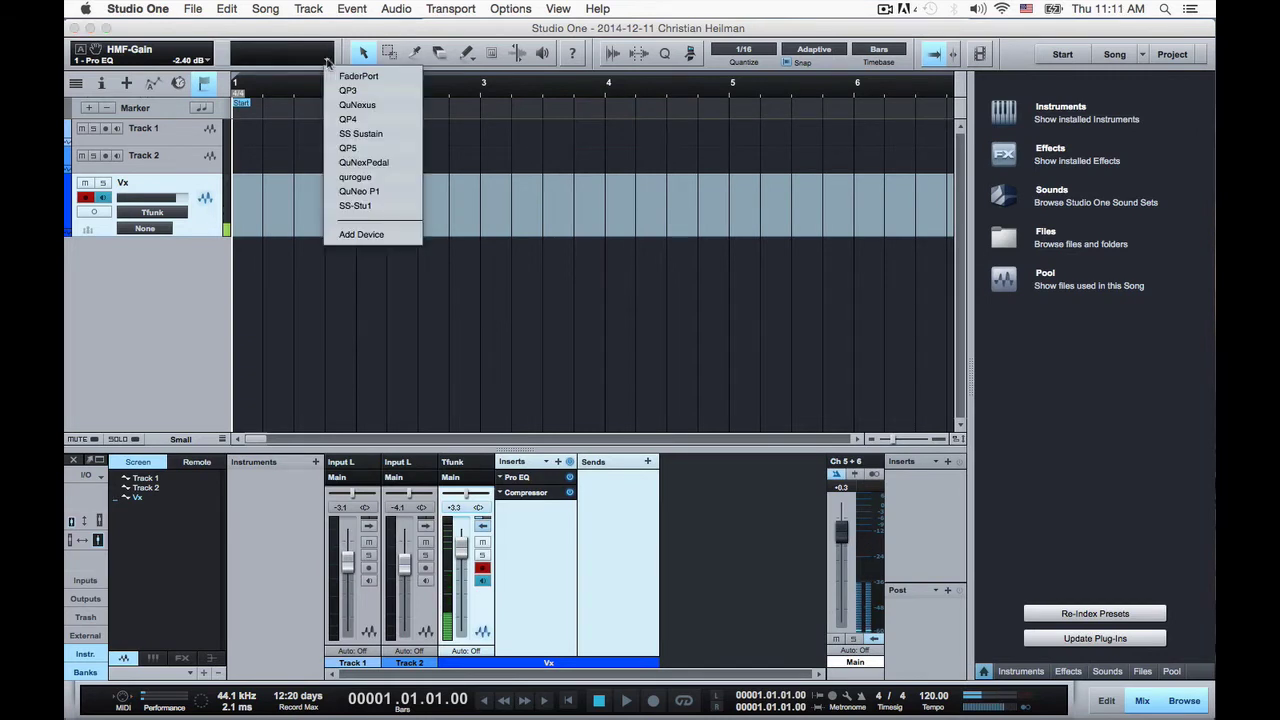
click(374, 208)
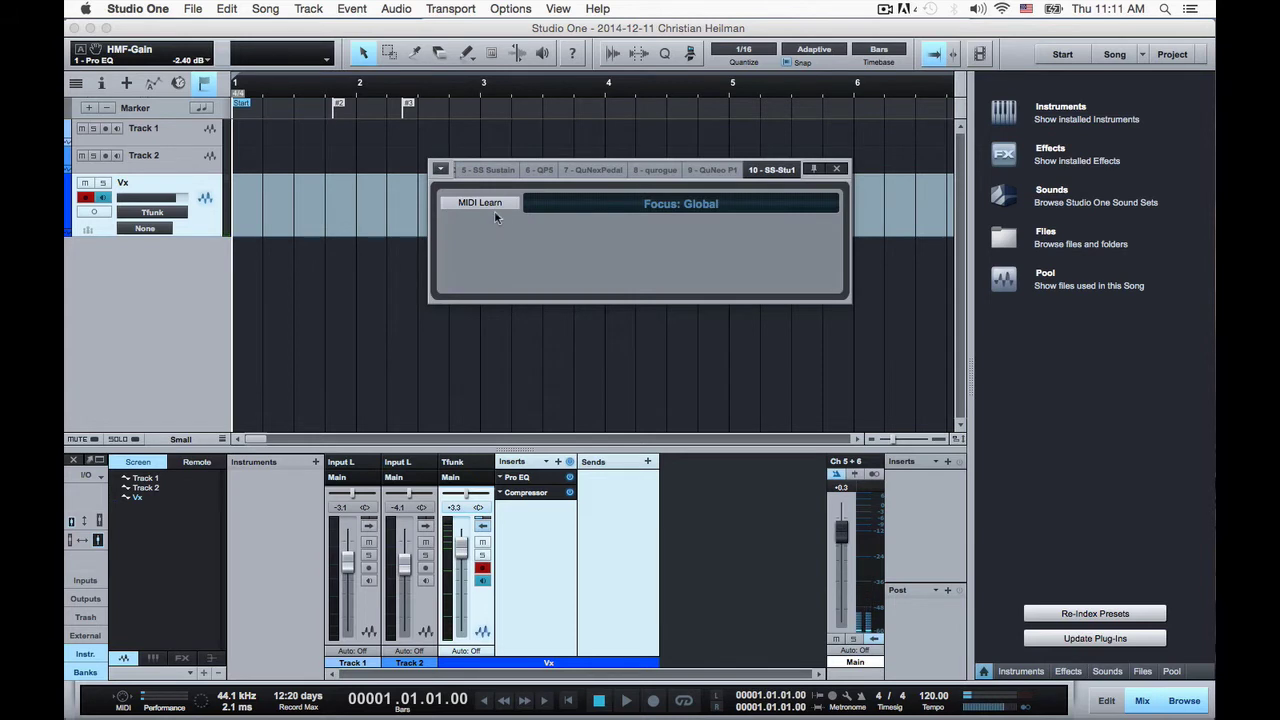
drag(850, 300, 932, 362)
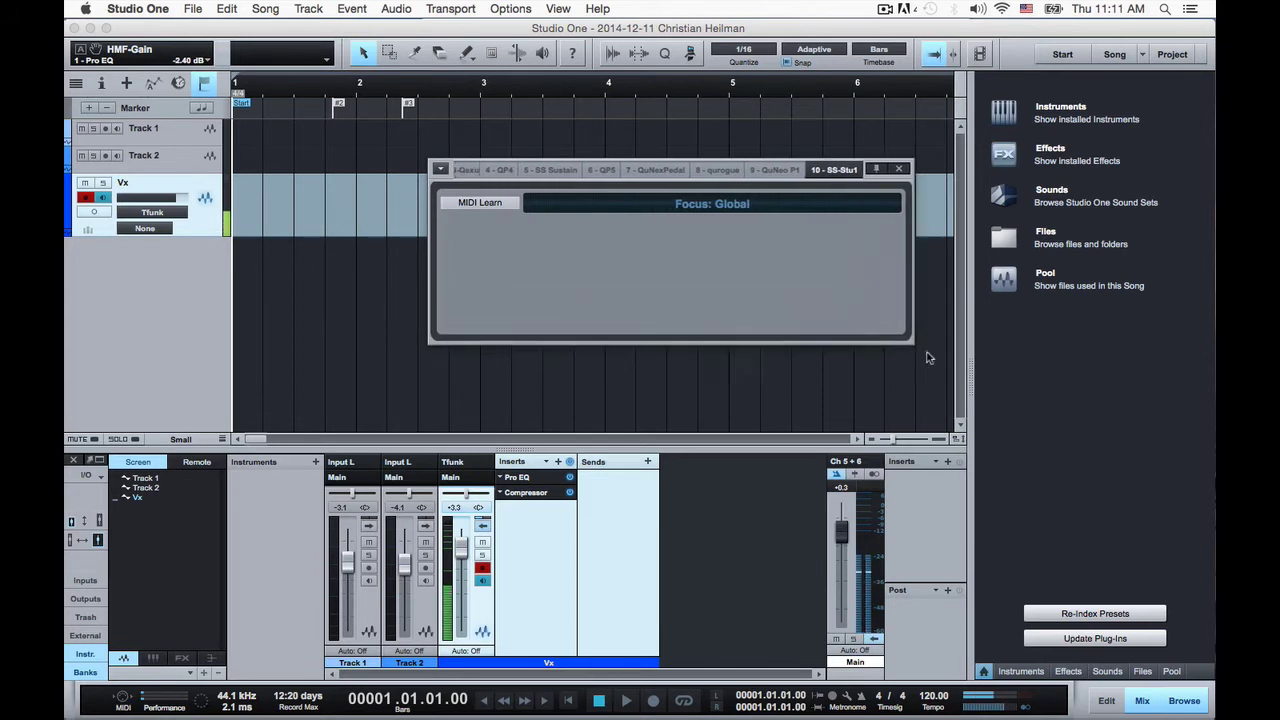
click(472, 204)
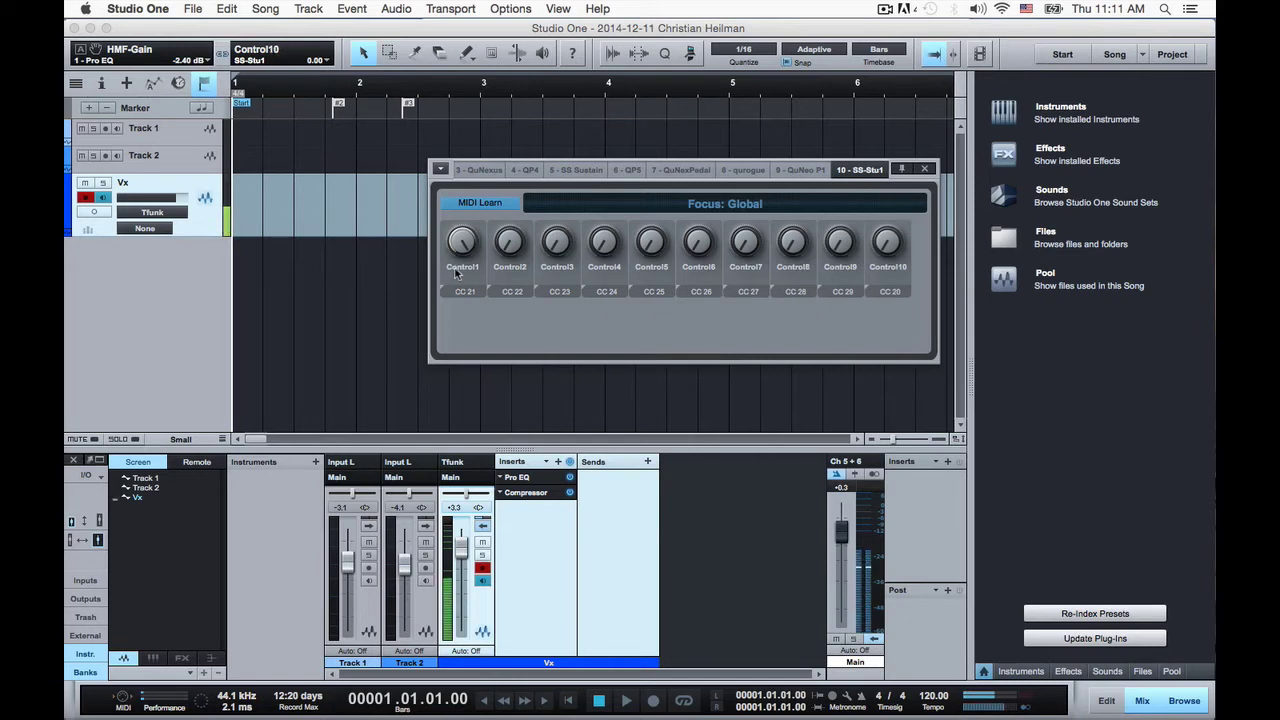
Make Control1, Control4 and Control5 press/release buttons, and Control2 and Control3 on/off buttons.
right_click(456, 273)
click(499, 329)
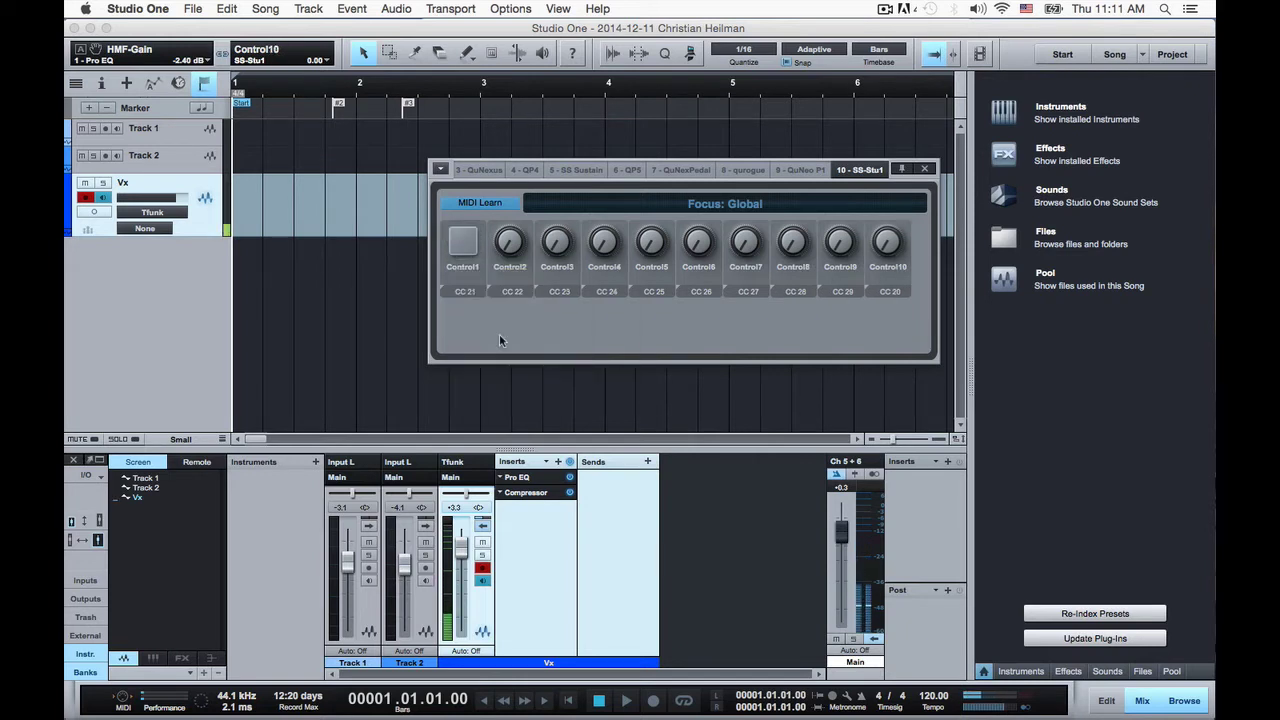
right_click(499, 277)
click(542, 315)
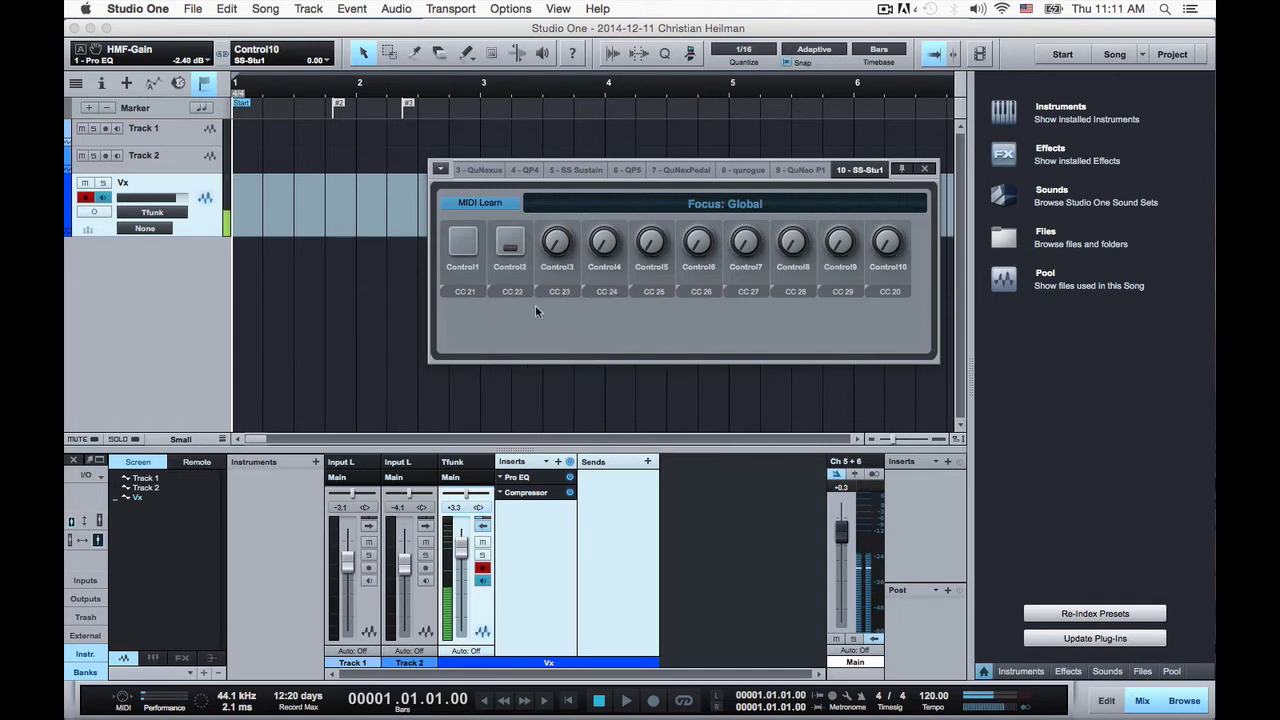
right_click(557, 277)
click(581, 321)
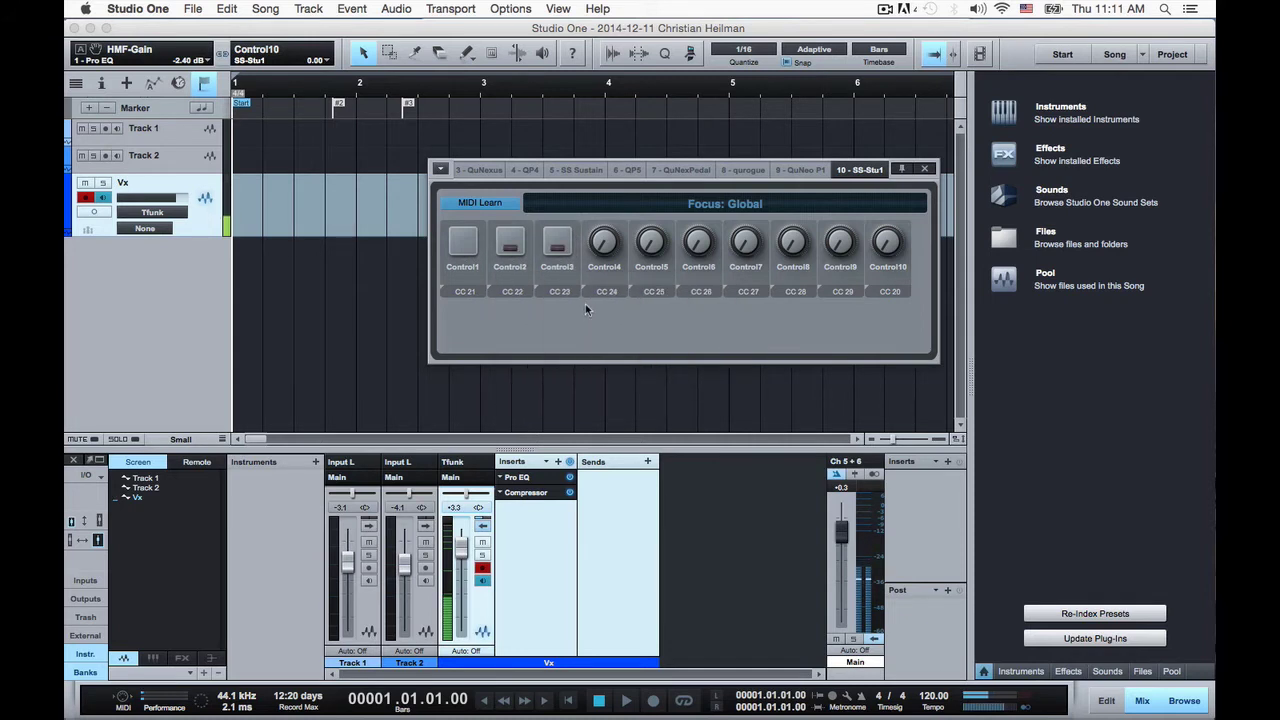
right_click(603, 275)
click(643, 331)
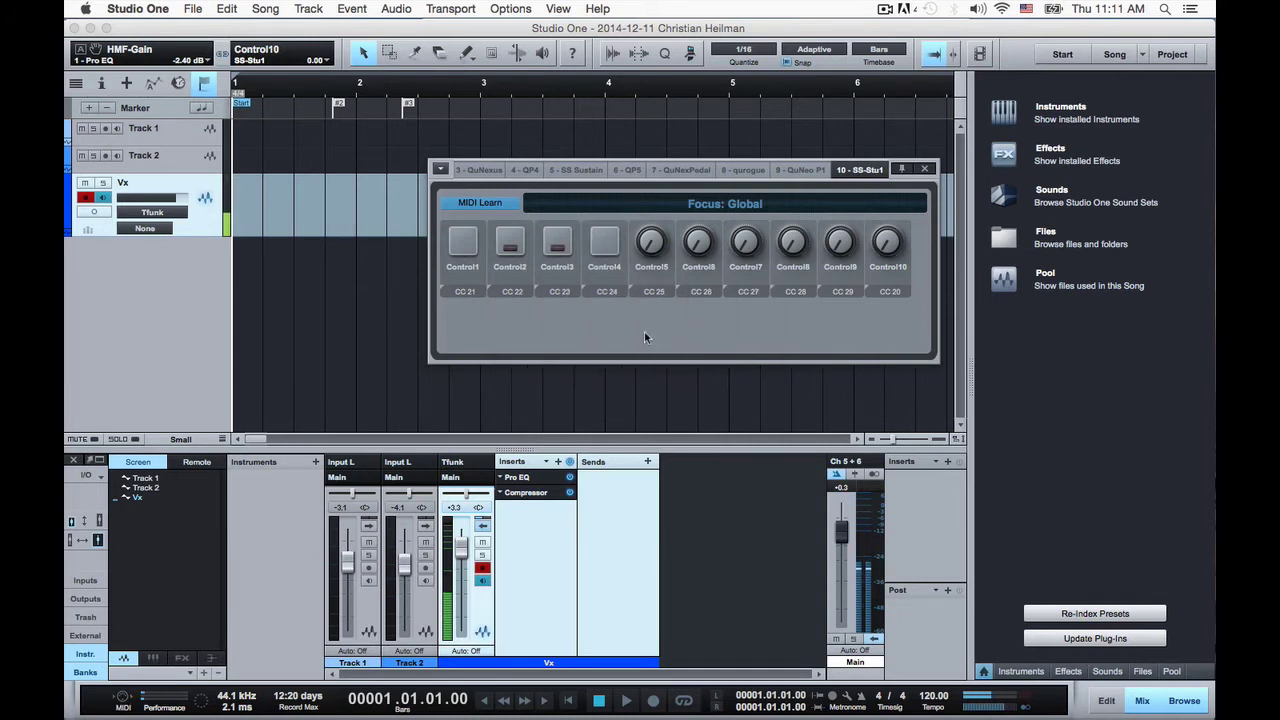
right_click(651, 276)
click(695, 331)
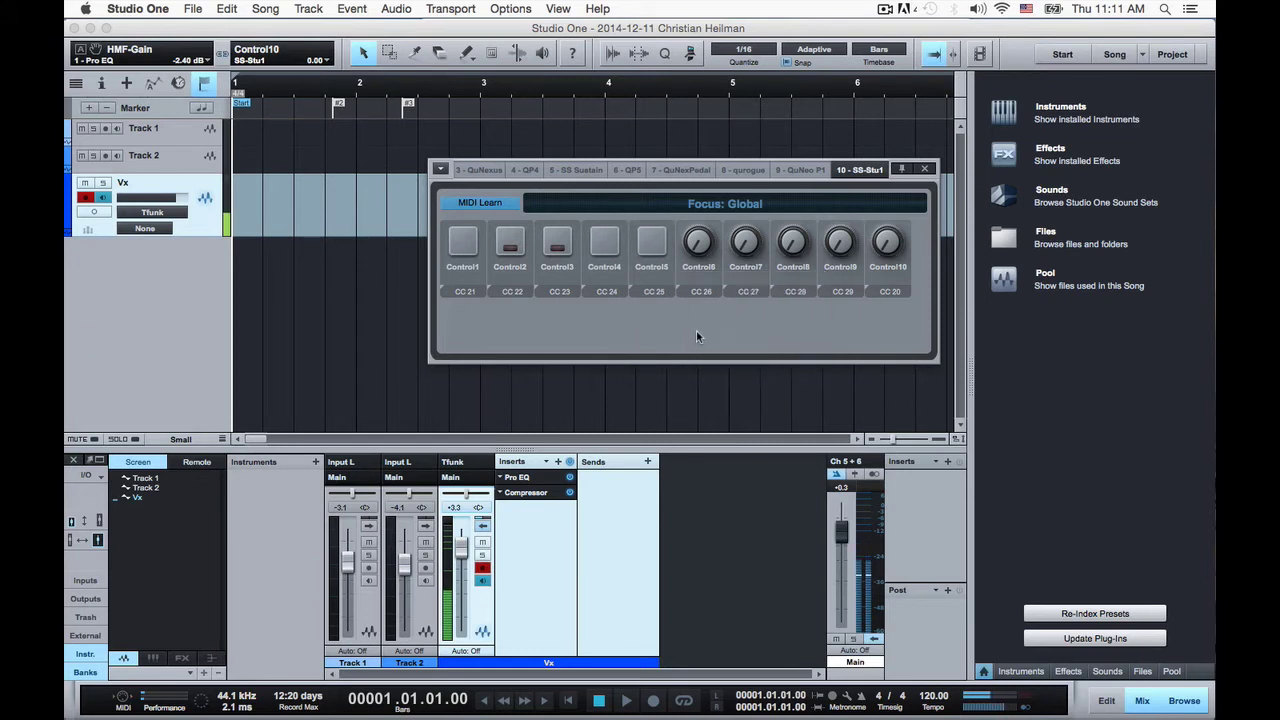
Make Control6 through Control10 press/release buttons.
right_click(705, 273)
click(749, 333)
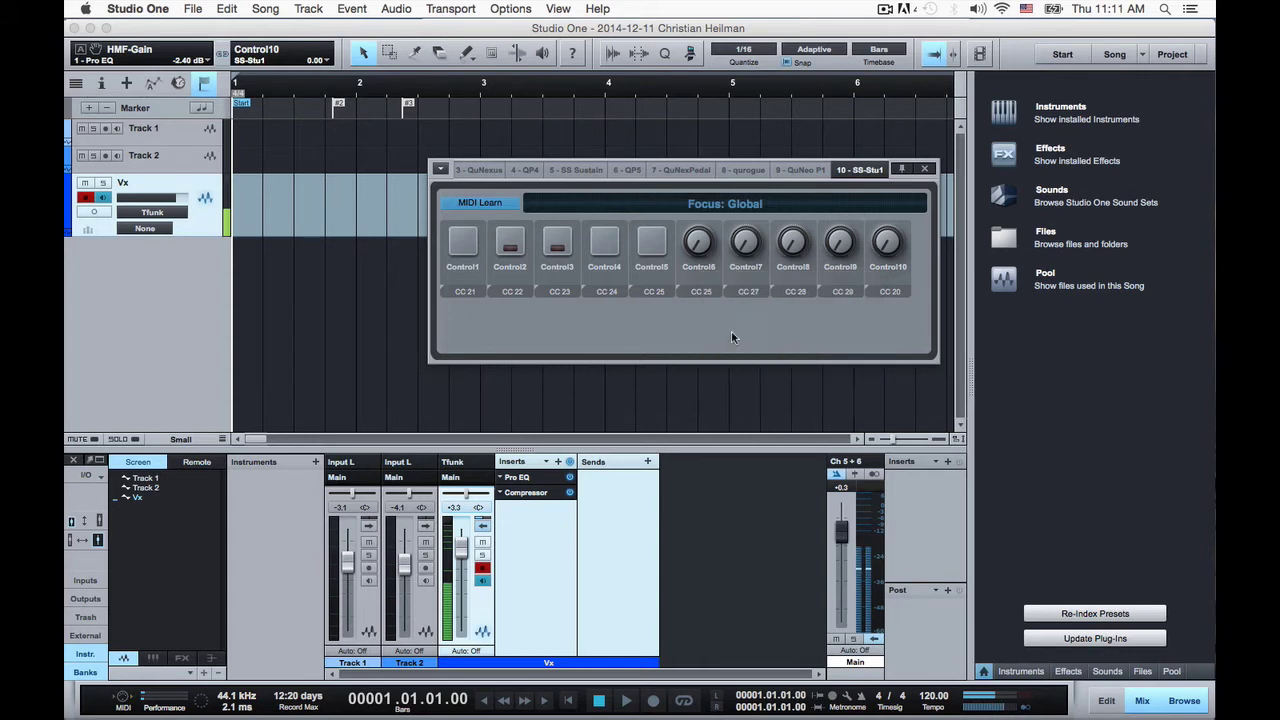
right_click(750, 274)
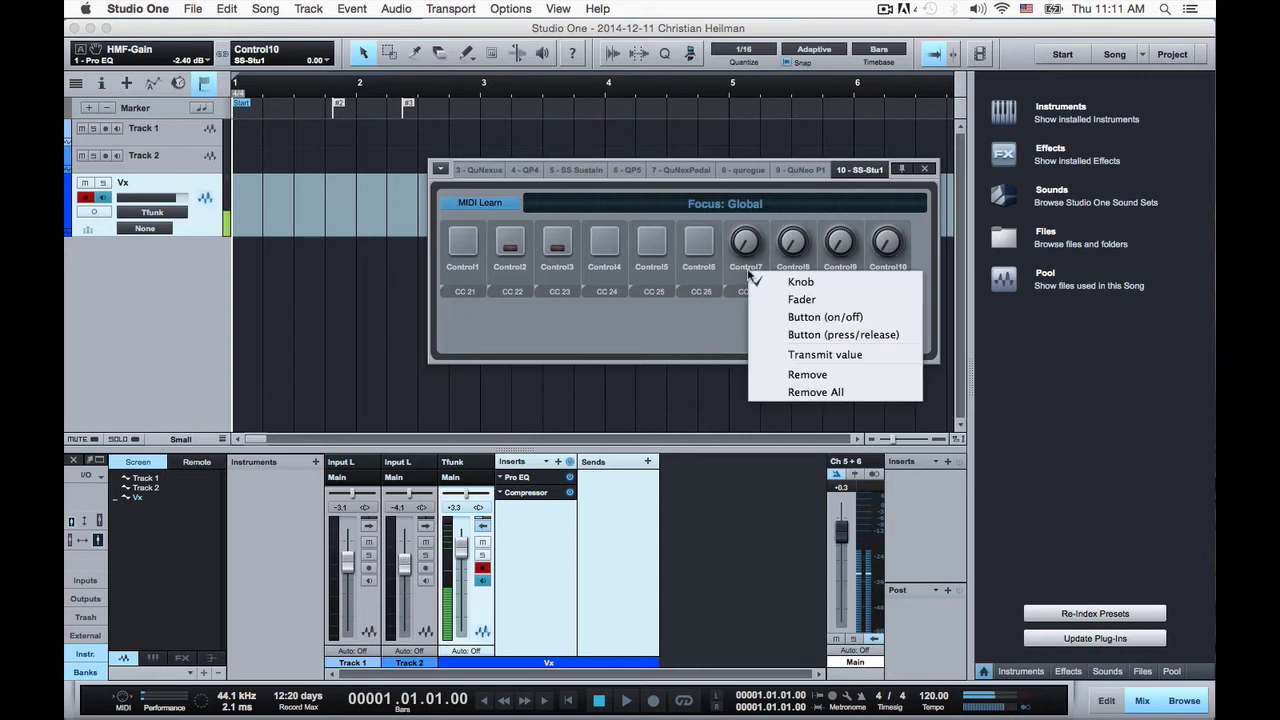
click(781, 334)
right_click(797, 270)
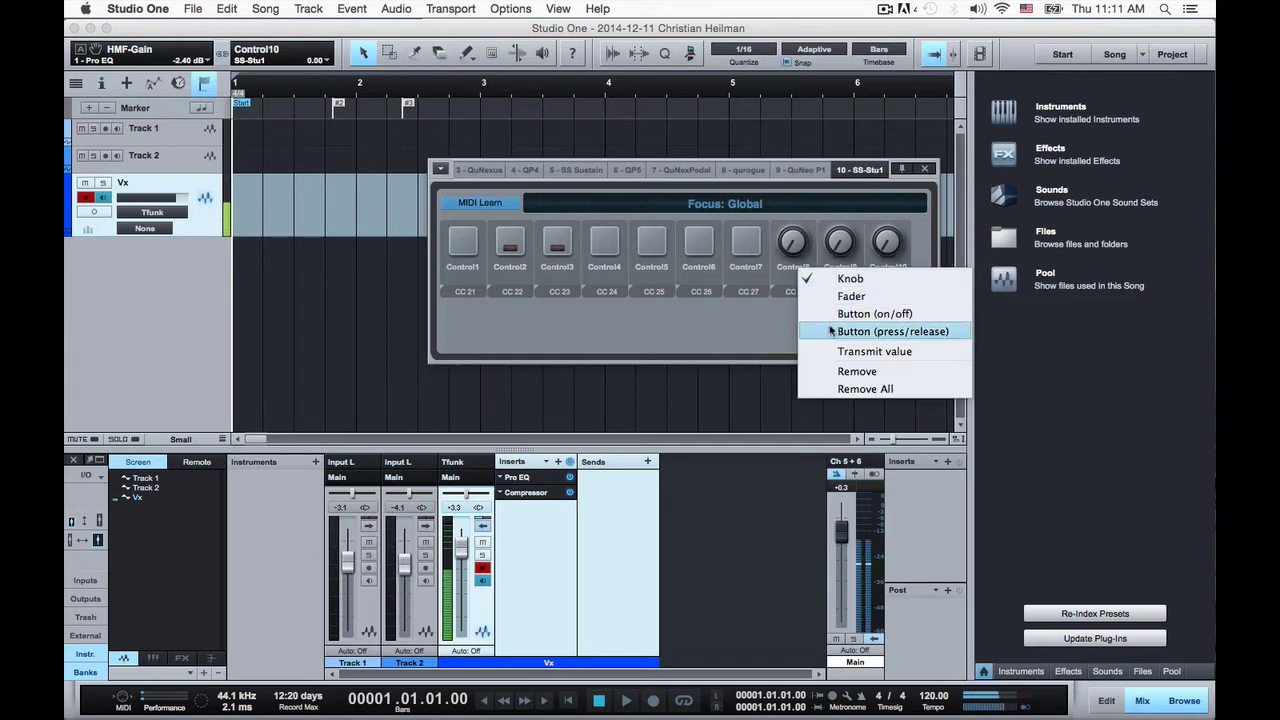
click(832, 333)
right_click(842, 275)
click(878, 334)
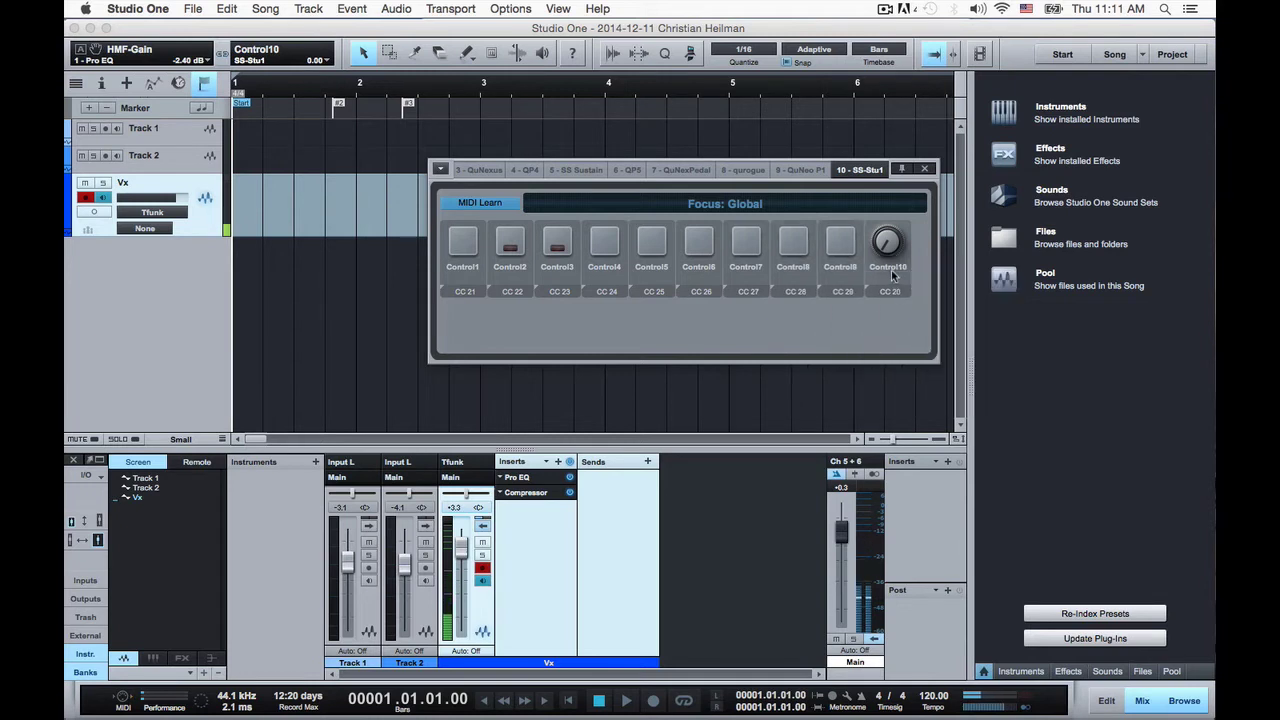
right_click(889, 269)
click(921, 336)
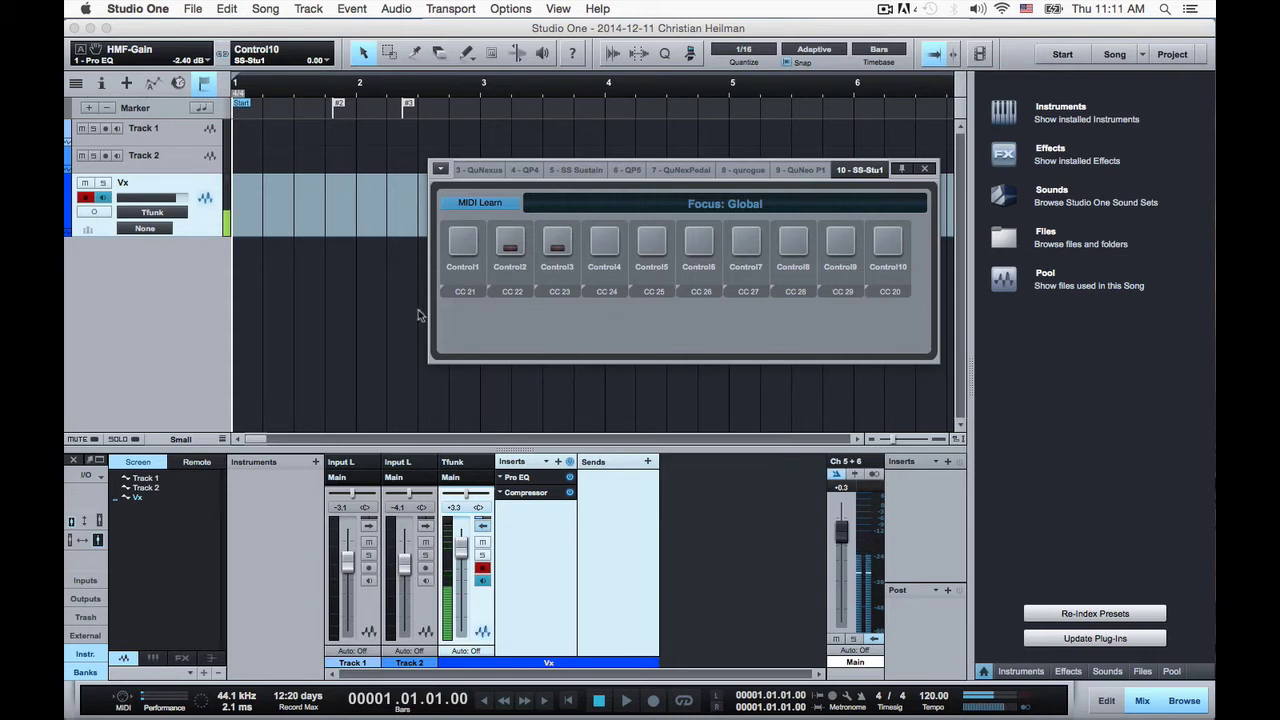
Assign the Stop command to Control1 and Transport-Play to Control2.
right_click(456, 275)
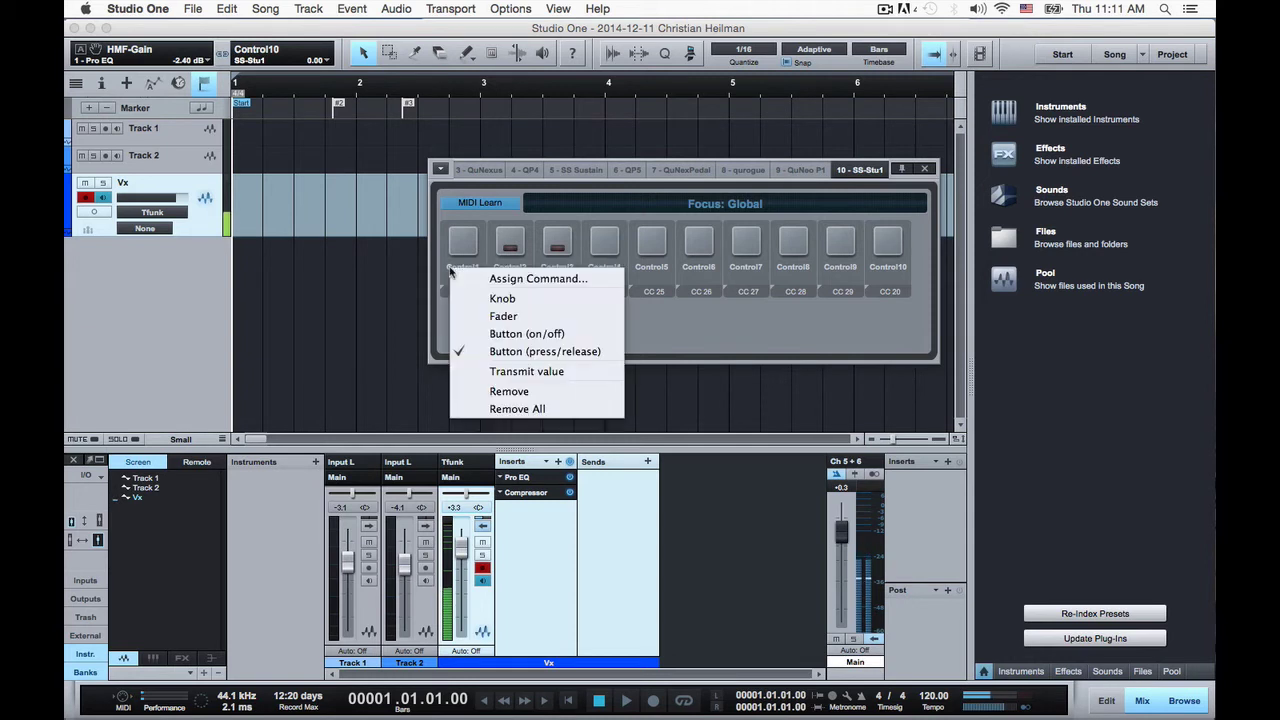
click(472, 276)
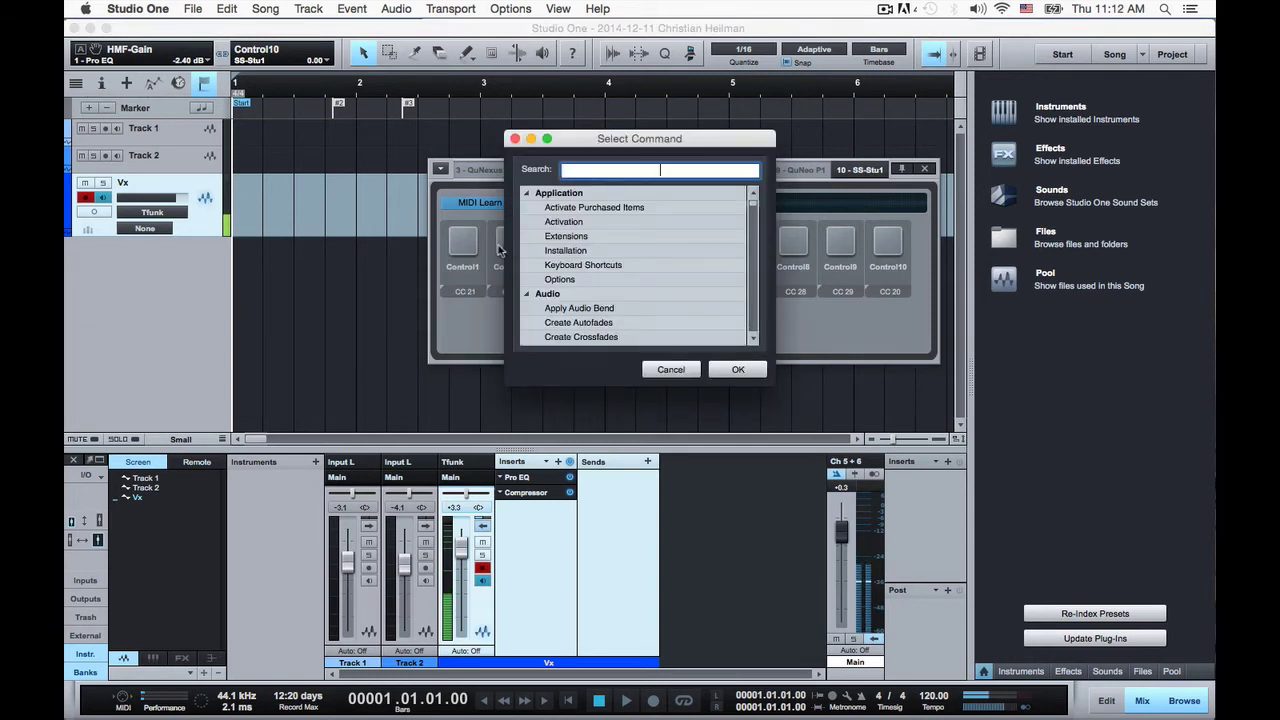
text(stop)
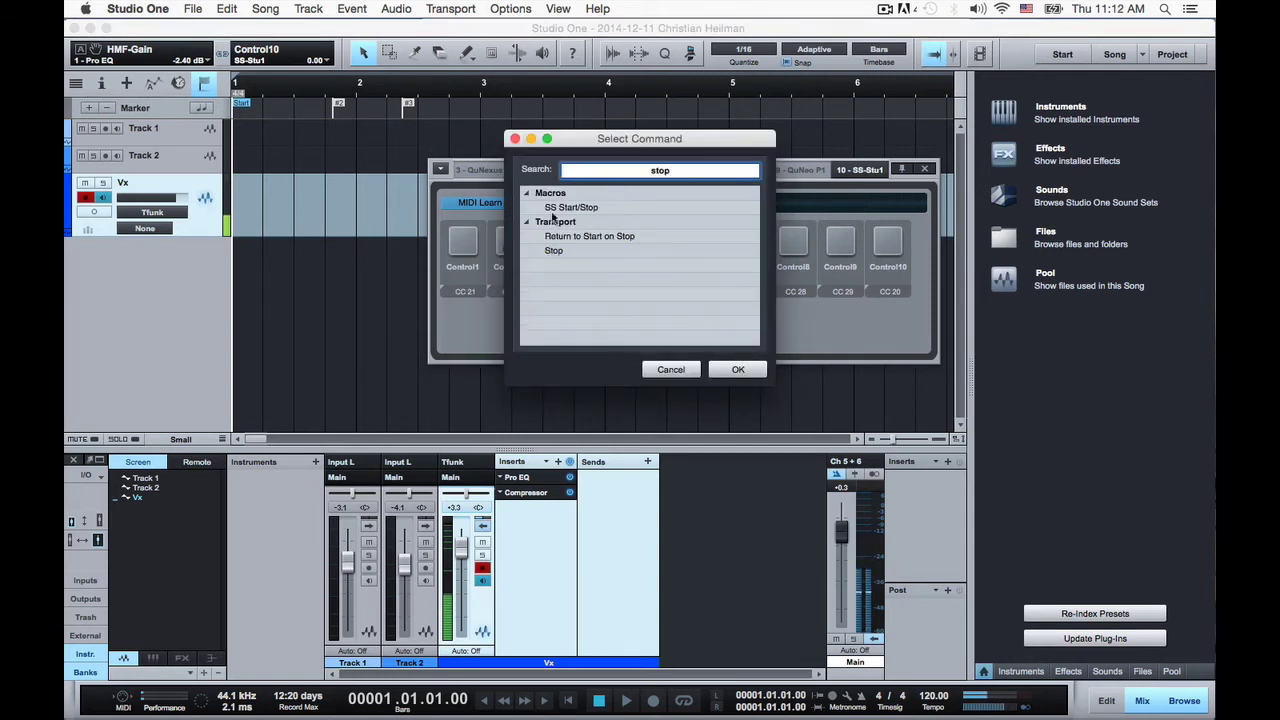
click(562, 251)
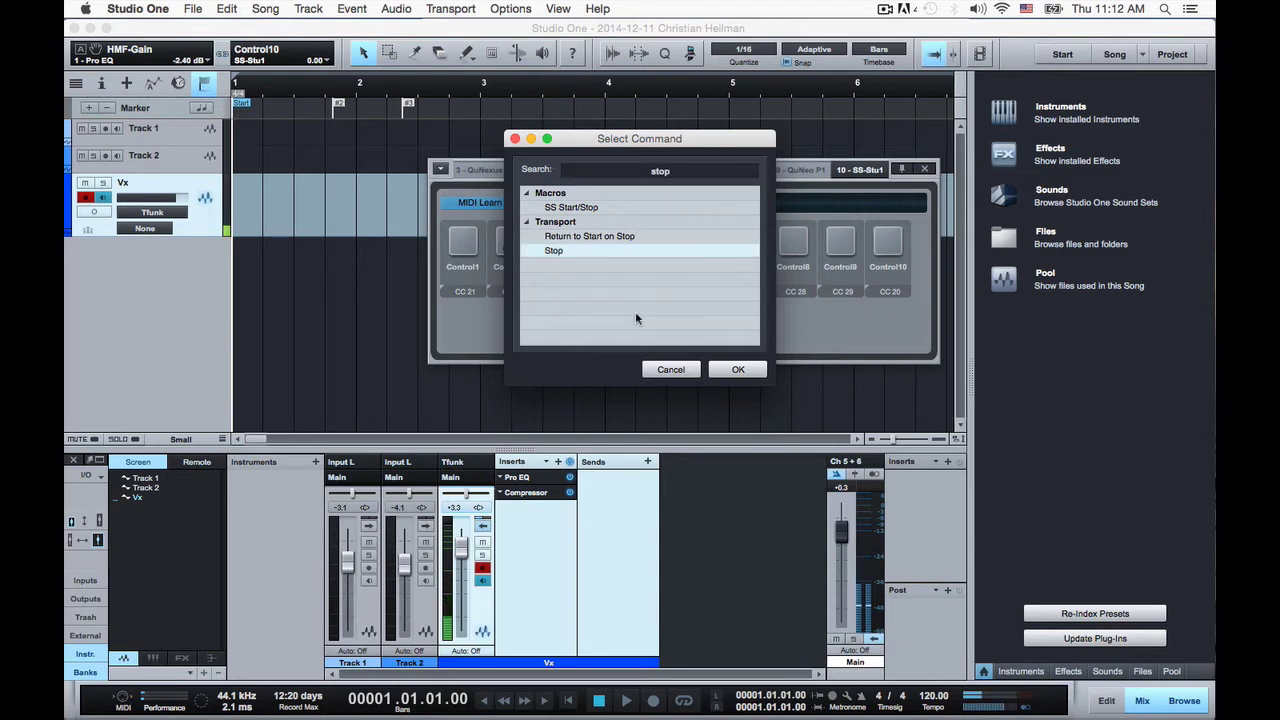
click(724, 370)
right_click(518, 274)
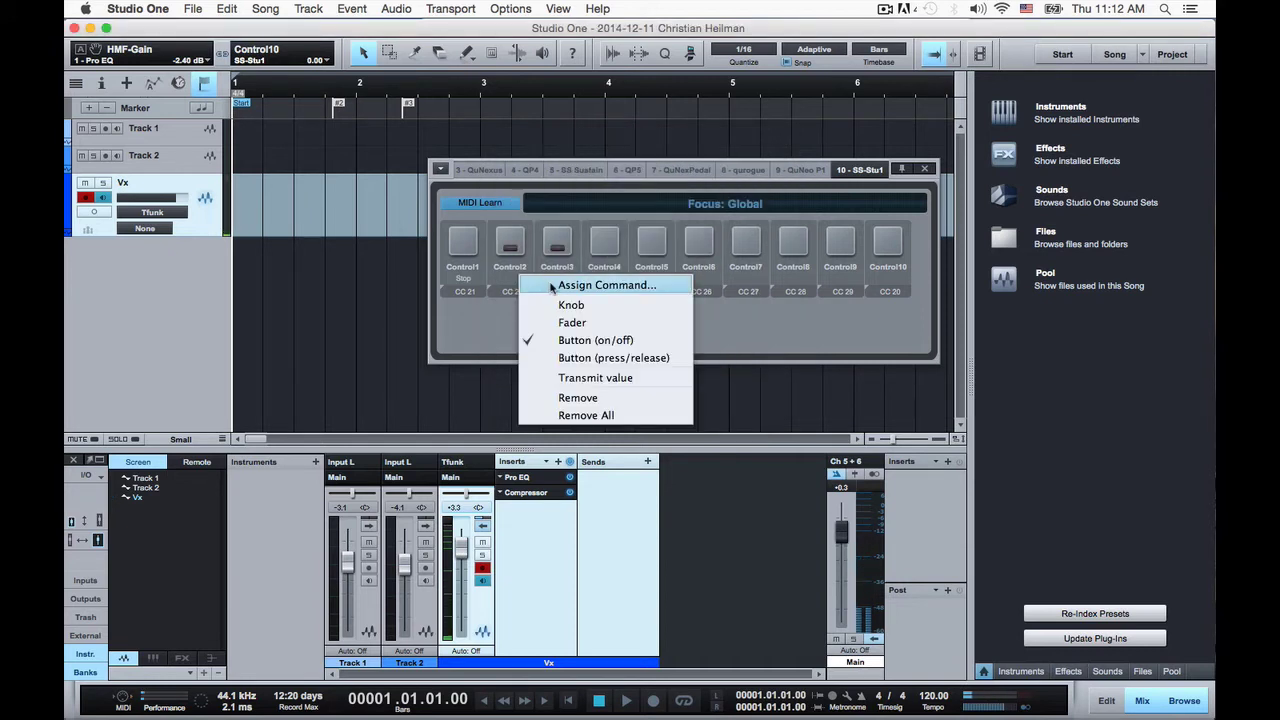
click(551, 284)
text(play)
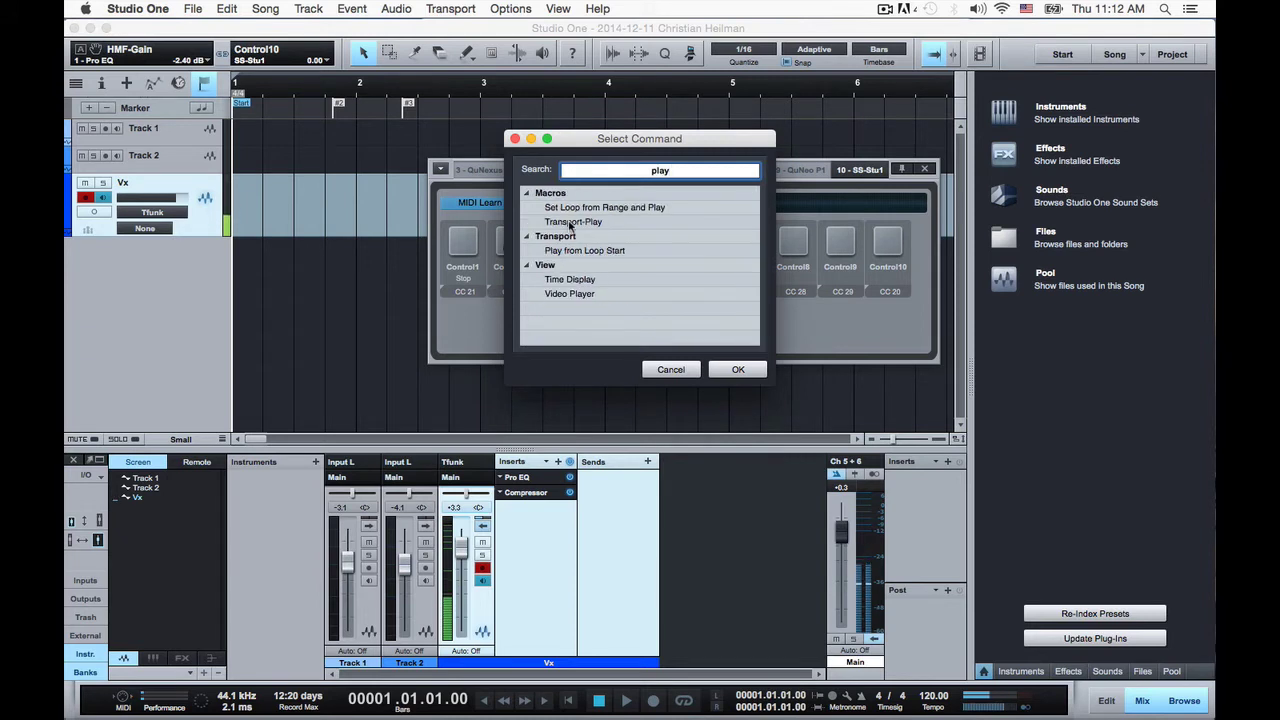
click(570, 224)
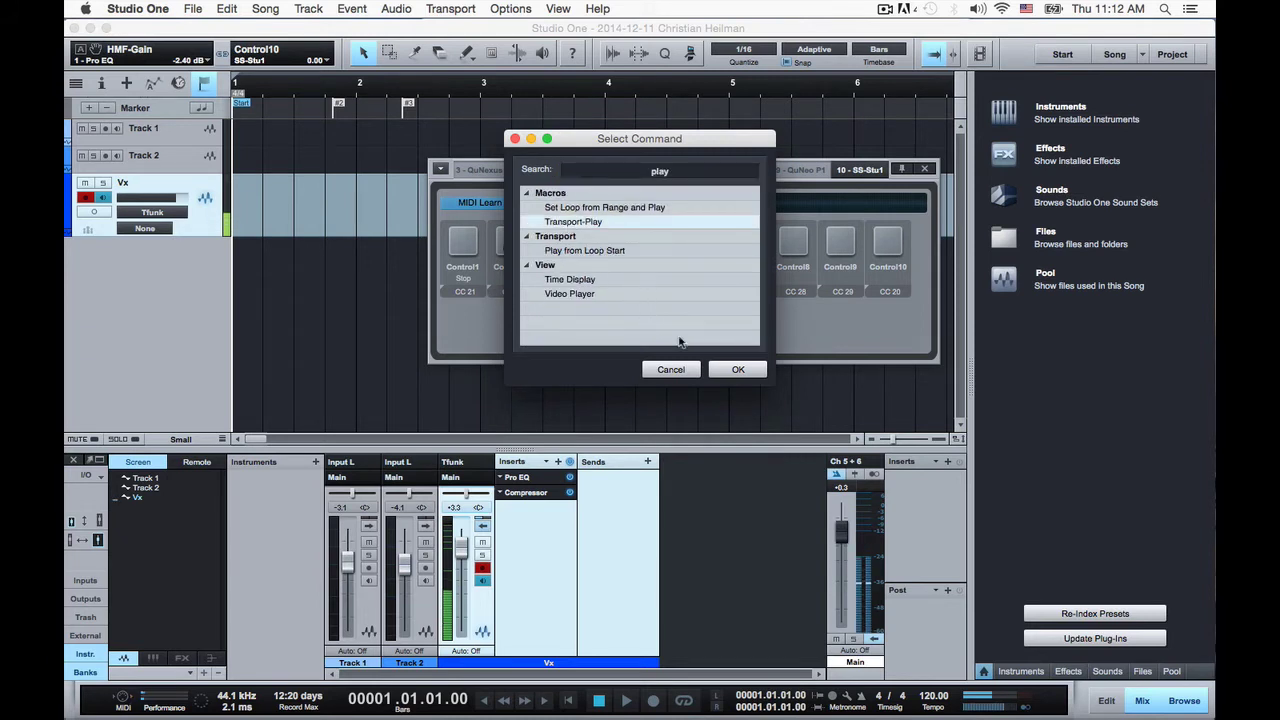
click(737, 369)
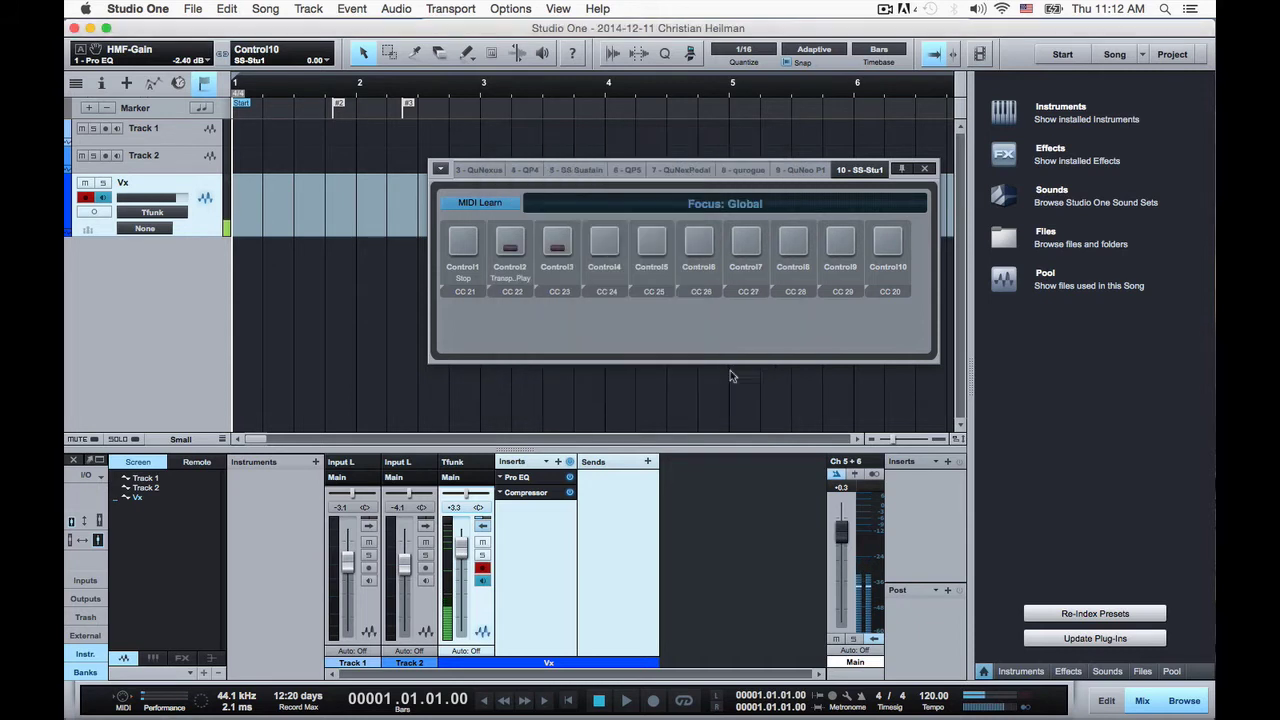
Assign Transport > Record to Control3.
right_click(557, 273)
click(607, 277)
text(r)
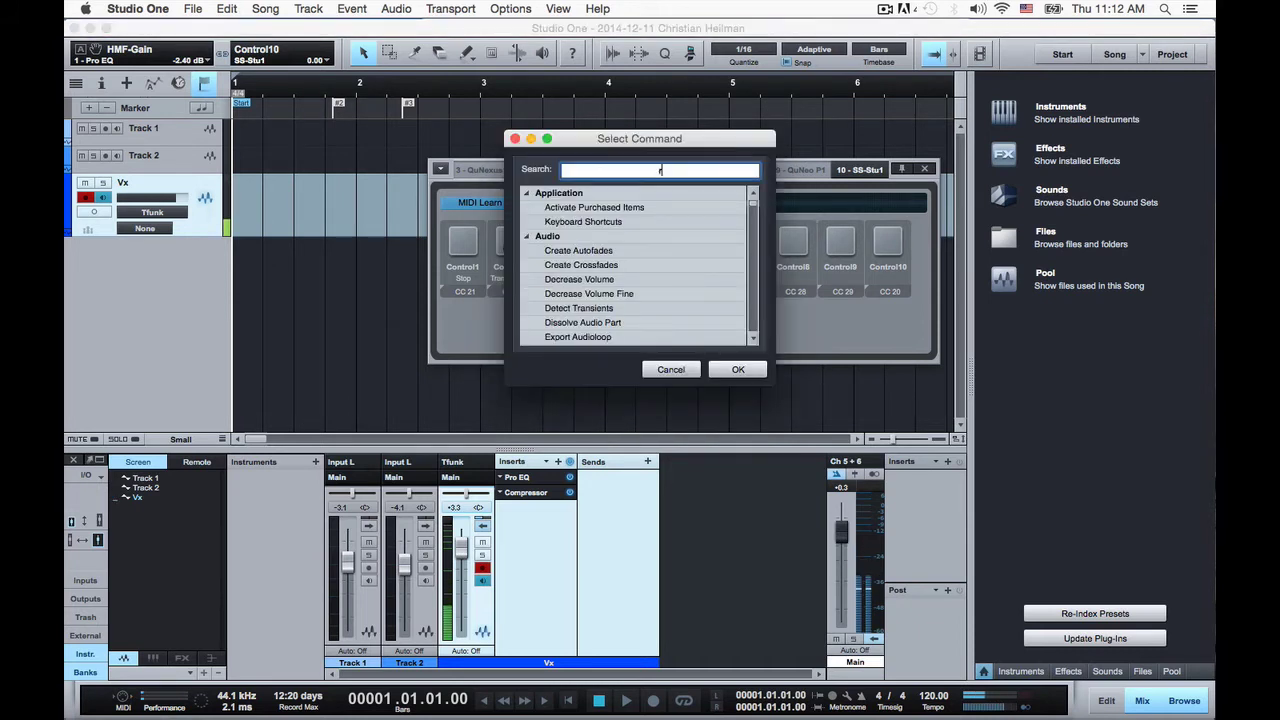
text(eco)
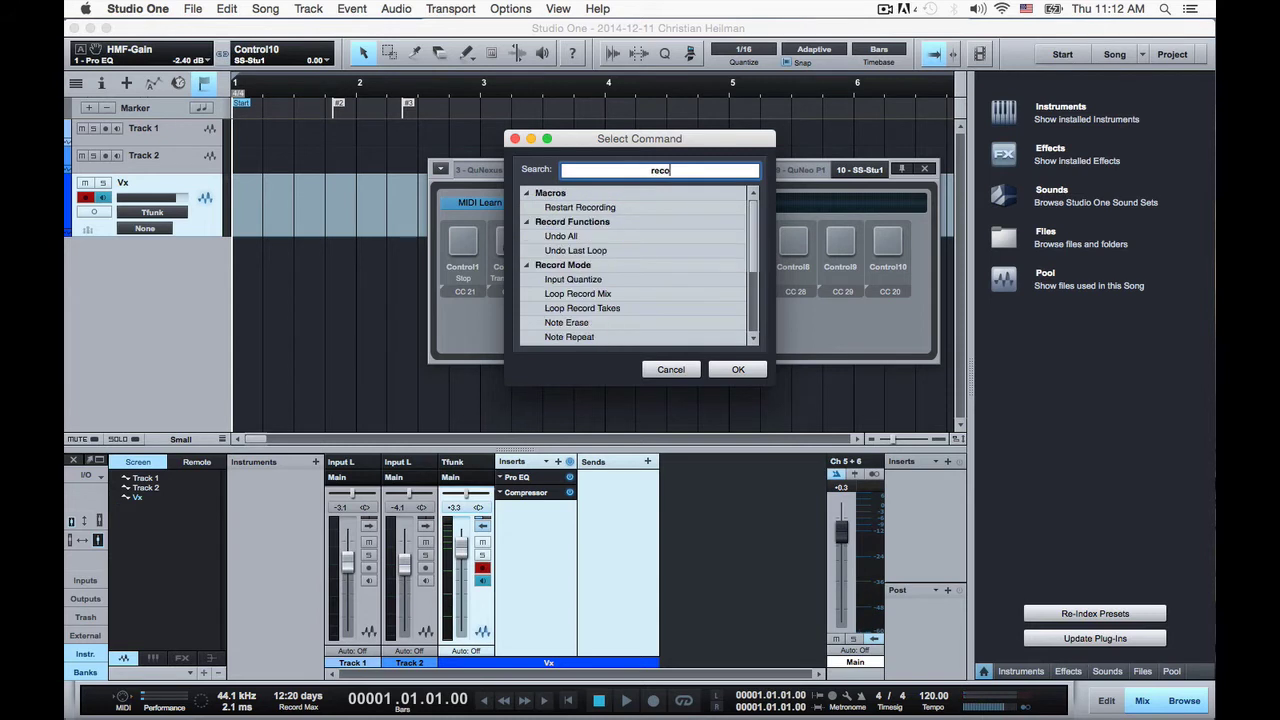
text(rd)
scroll(751, 279, down, 4)
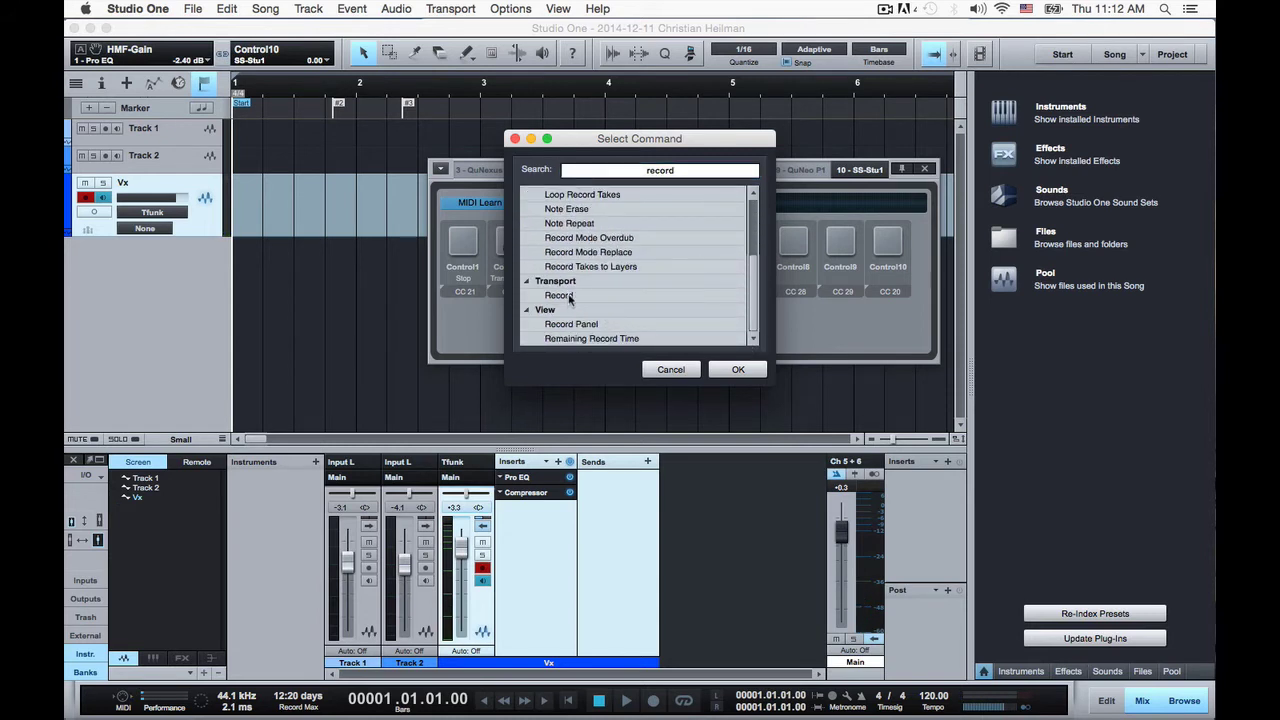
click(565, 296)
click(737, 368)
Assign Goto Previous Marker to Control4 and Goto Next Marker to Control5.
right_click(605, 271)
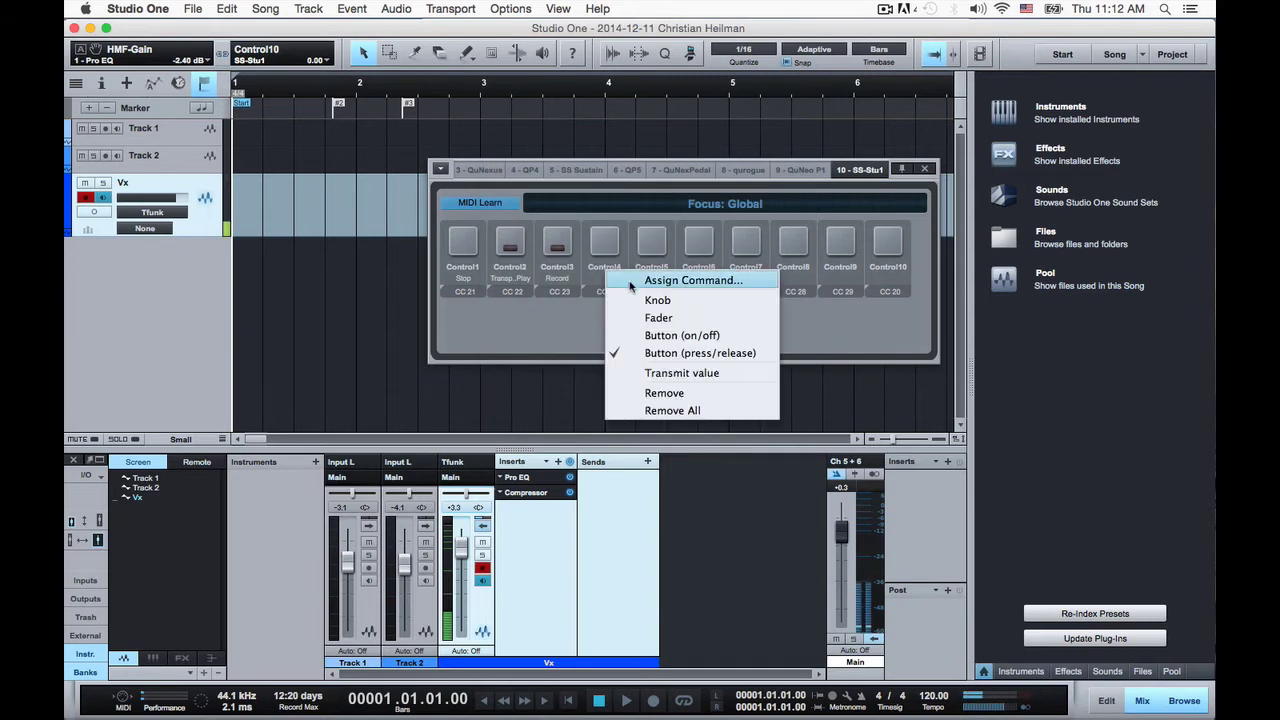
click(624, 281)
text(prev)
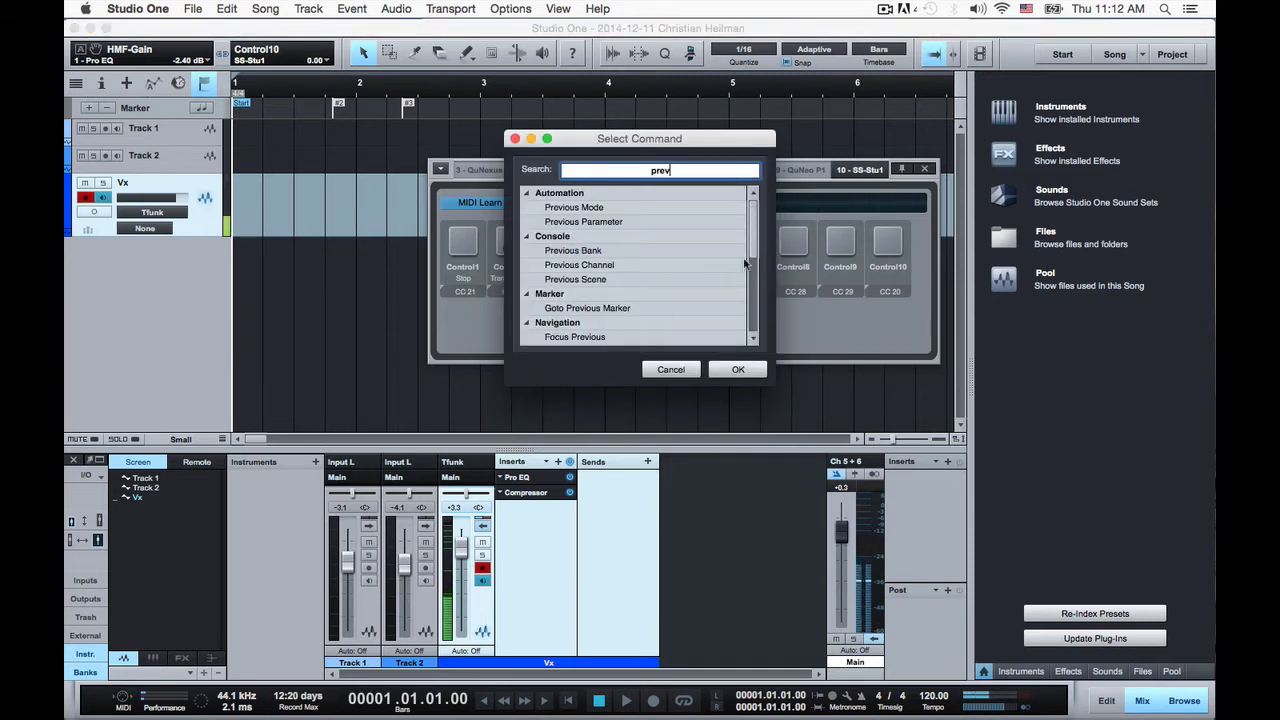
mouse_move(756, 255)
mouse_down()
mouse_move(758, 338)
mouse_move(757, 247)
mouse_move(757, 259)
mouse_up()
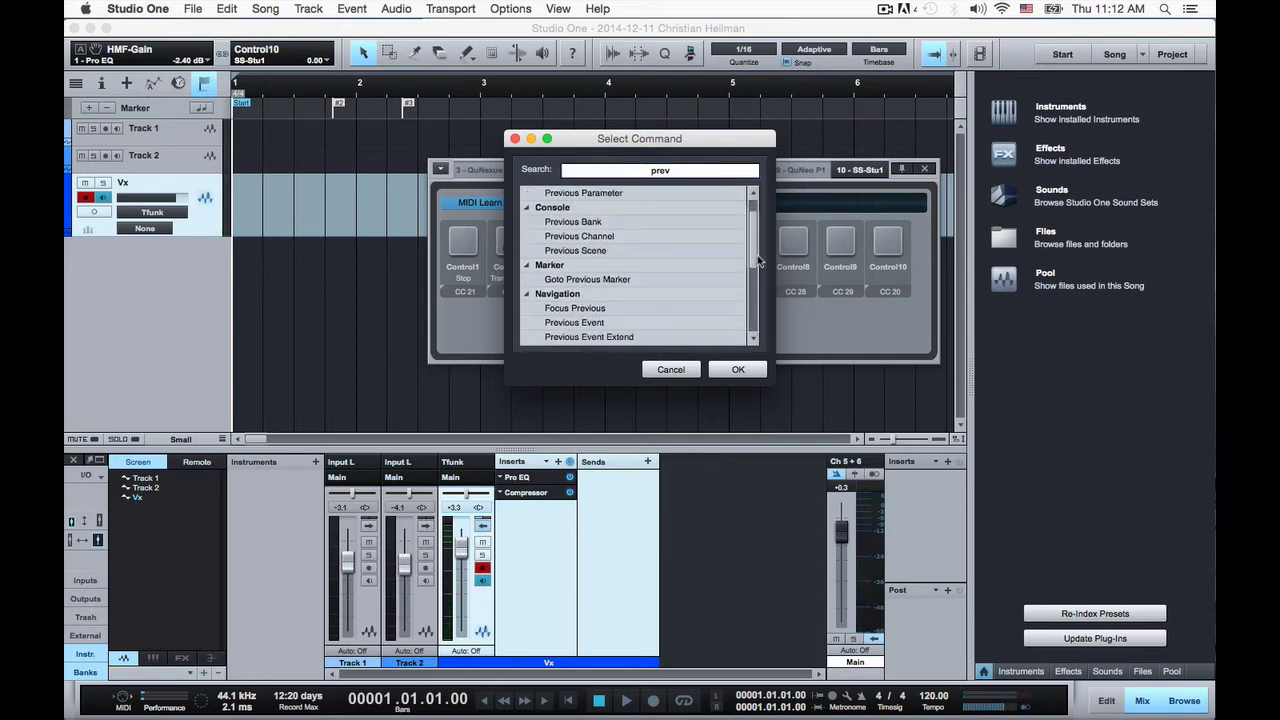
click(613, 280)
click(724, 367)
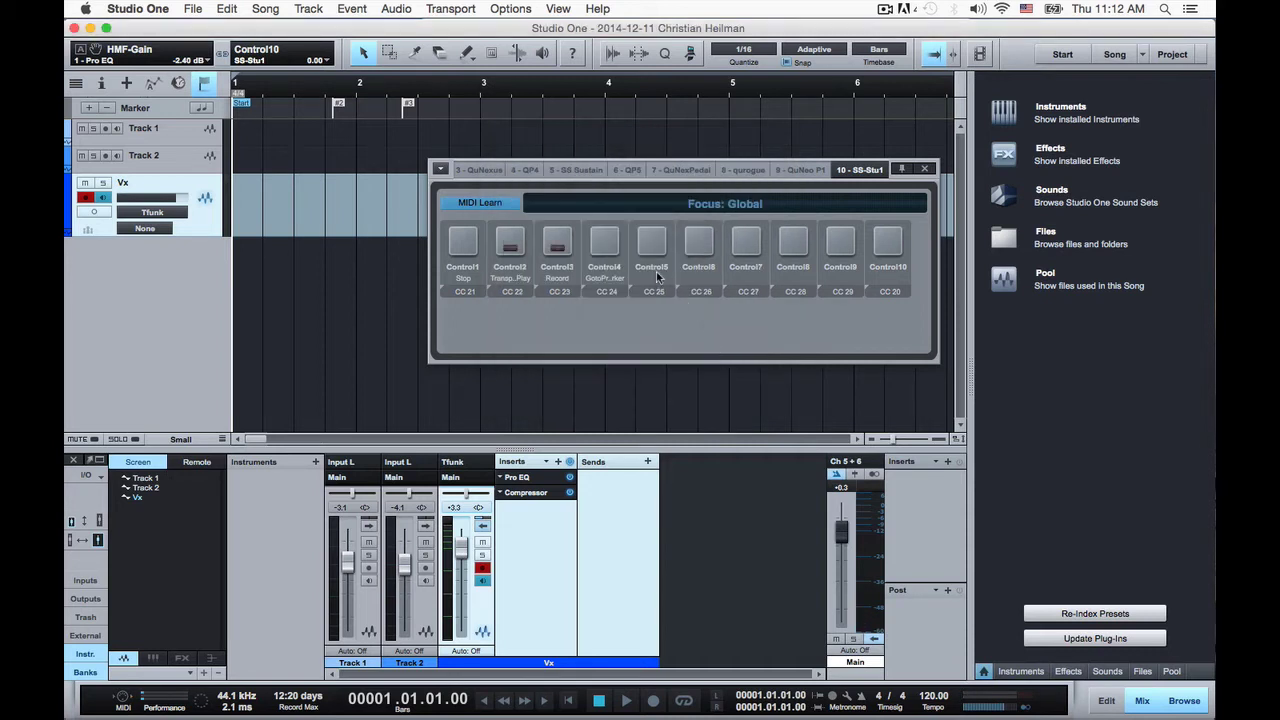
click(678, 283)
text(nex)
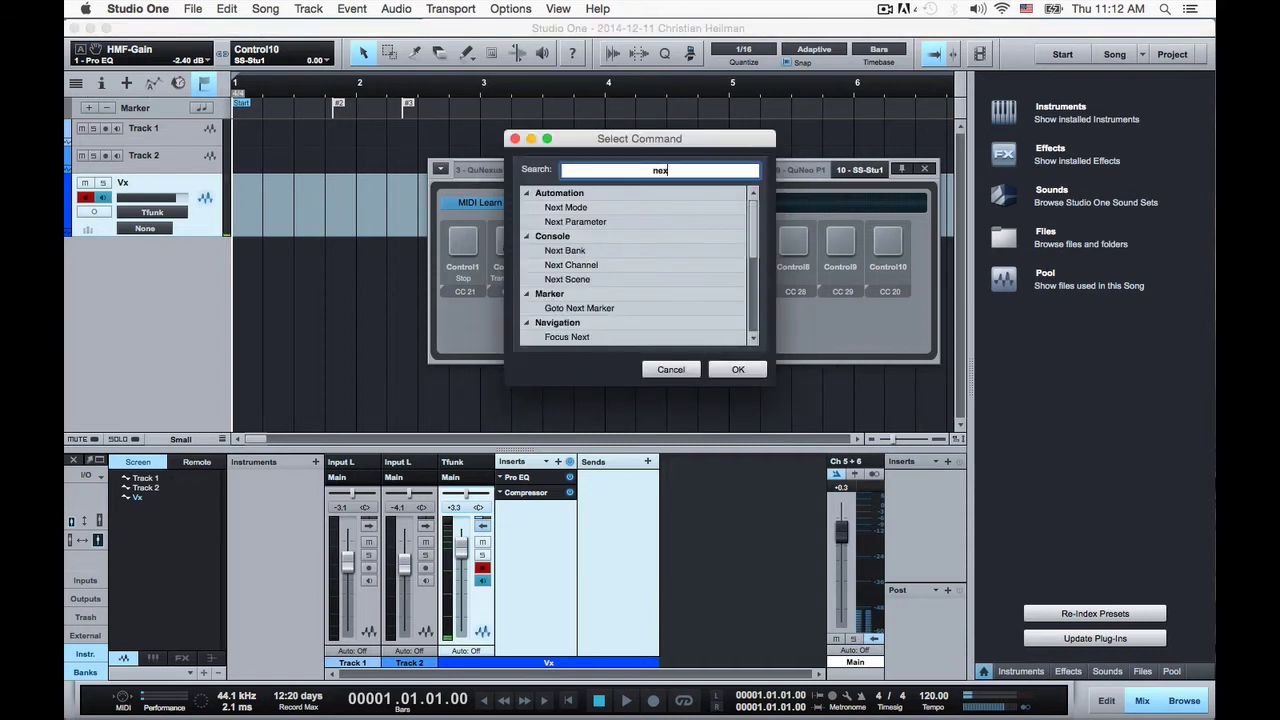
text(t ar)
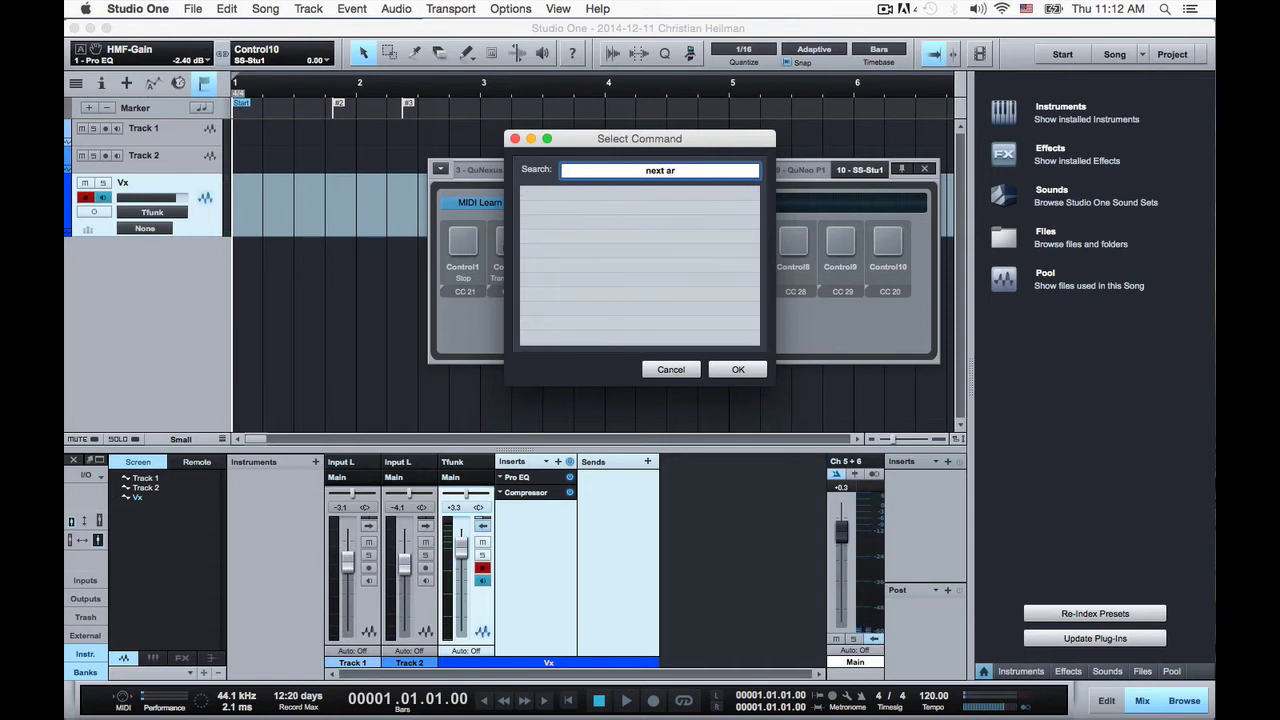
key(BackSpace)
key(BackSpace)
text(mar)
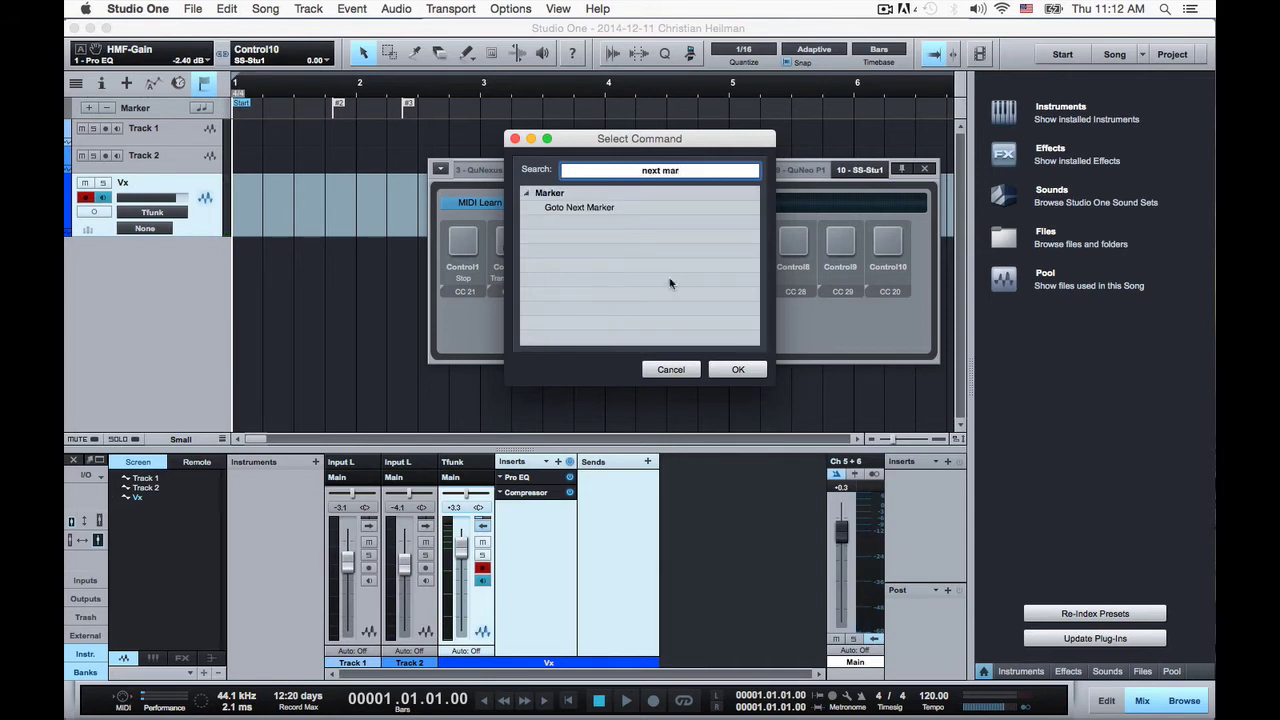
click(584, 208)
click(730, 370)
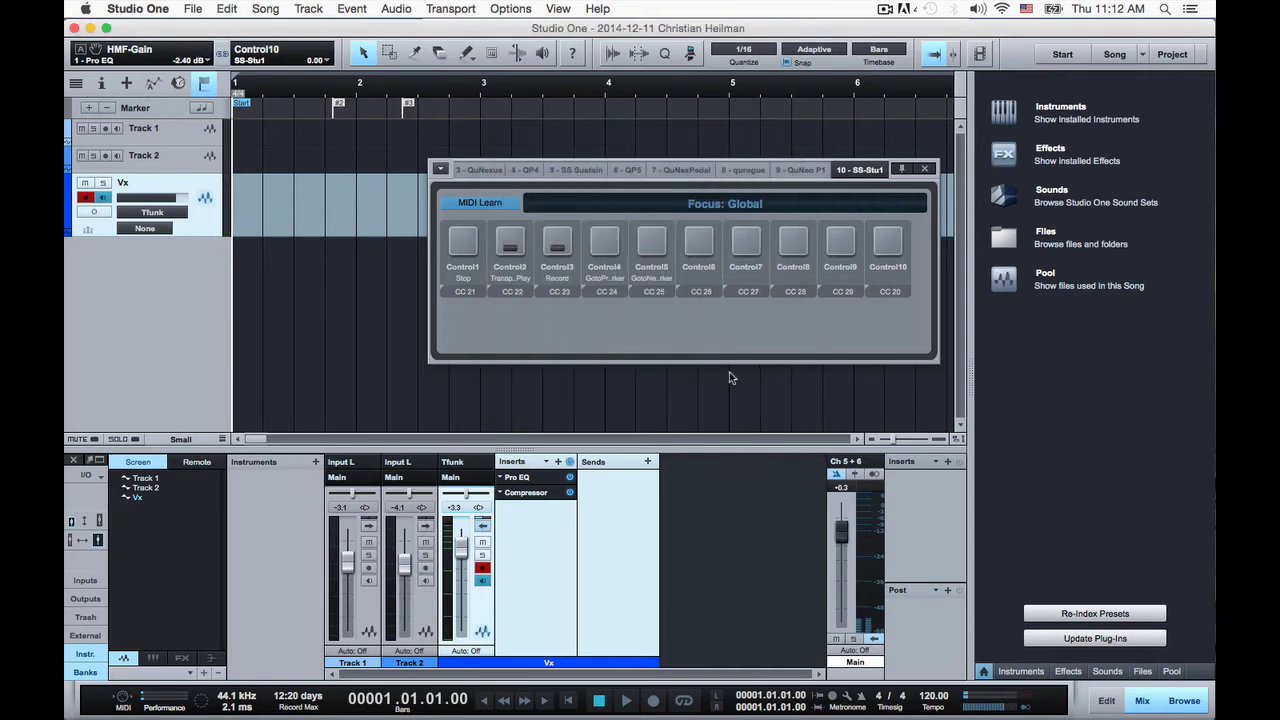
Assign Expand Layers to Control6 and Toggle Zoom to Control7.
right_click(704, 264)
click(735, 280)
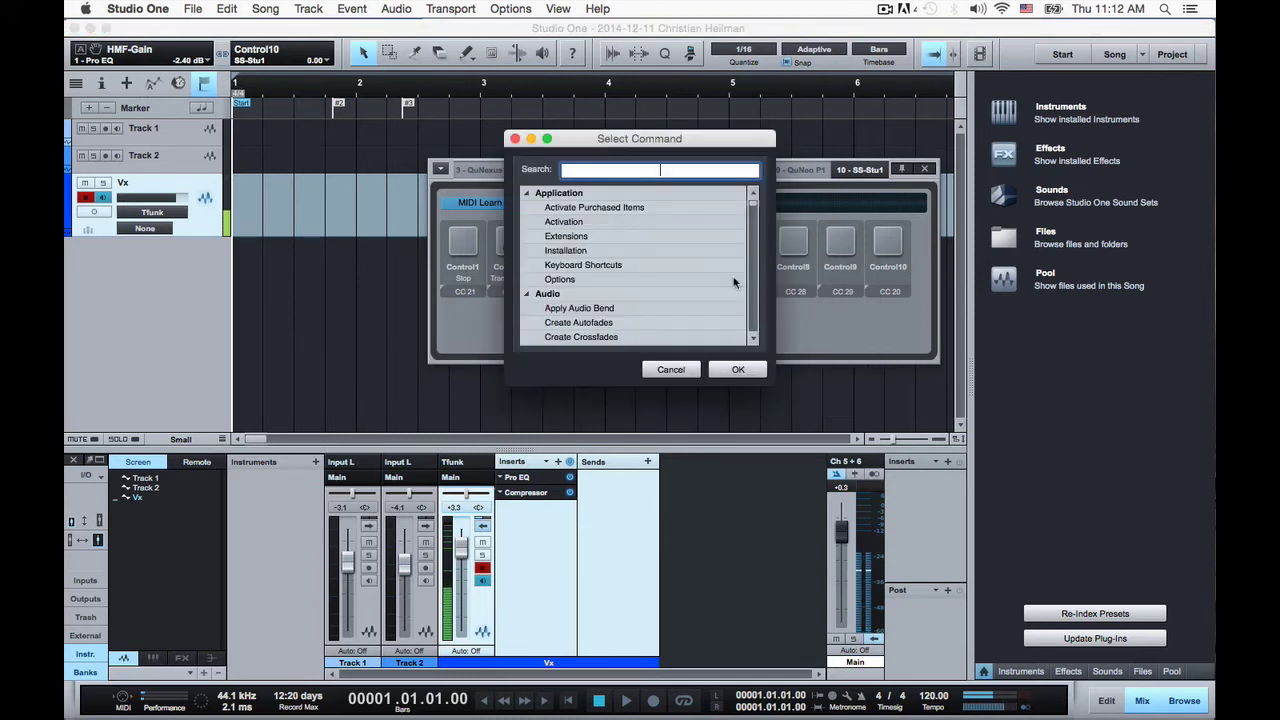
text(expand)
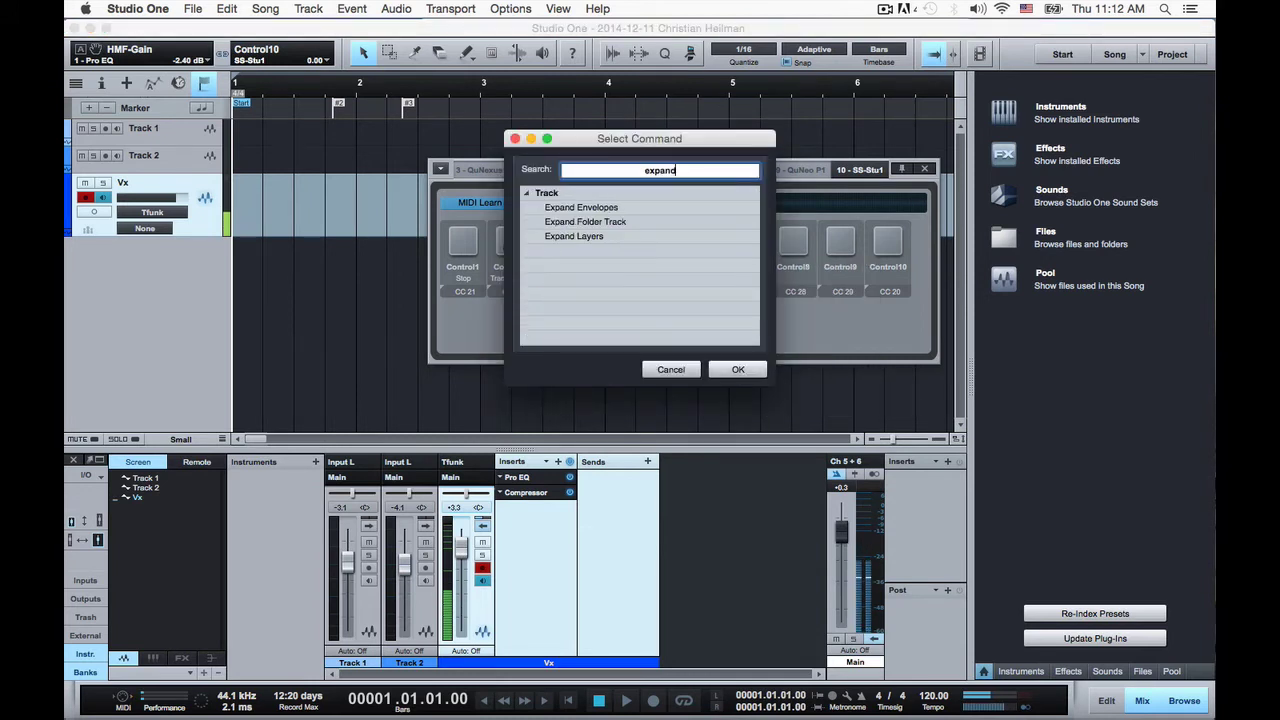
click(591, 237)
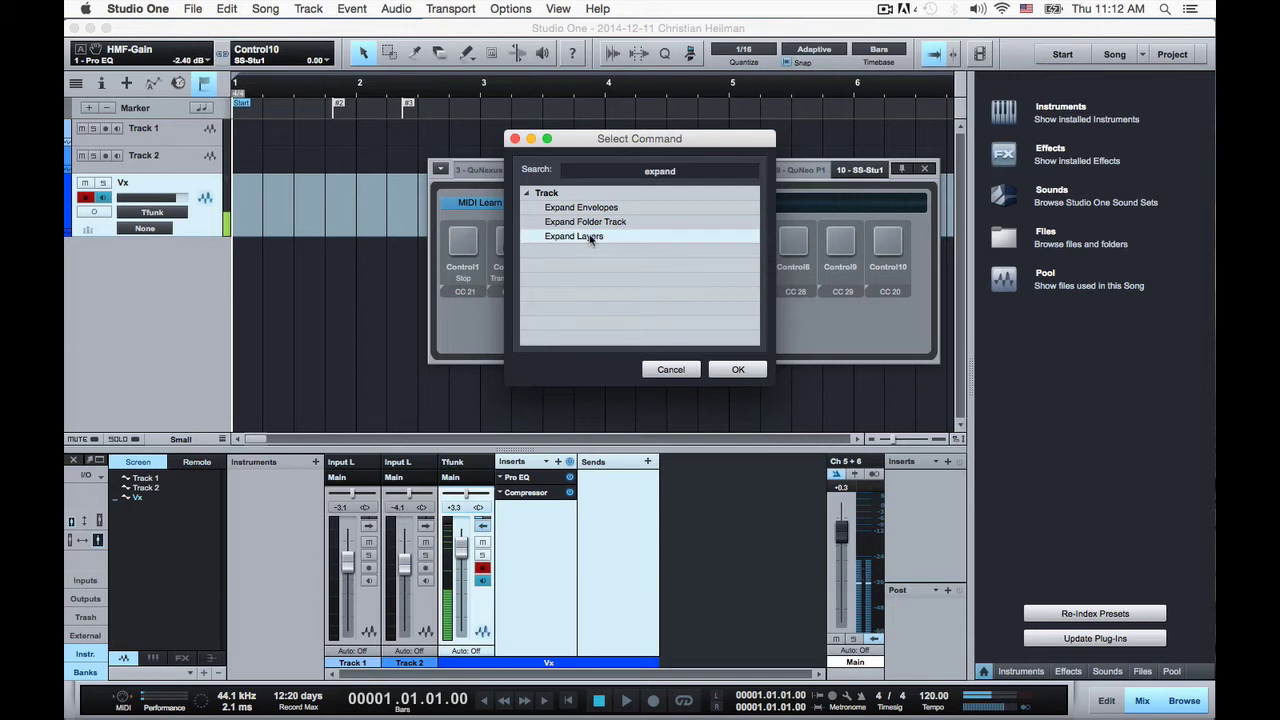
click(737, 369)
right_click(742, 266)
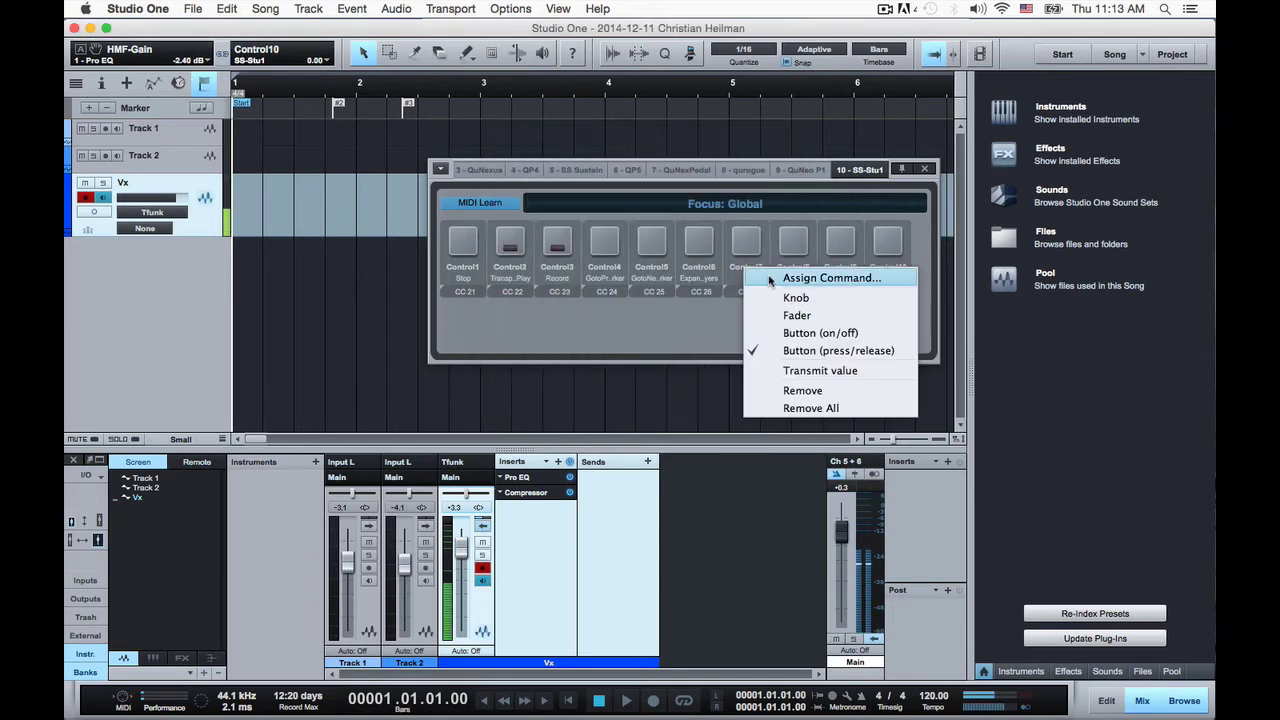
click(773, 283)
text(toggle)
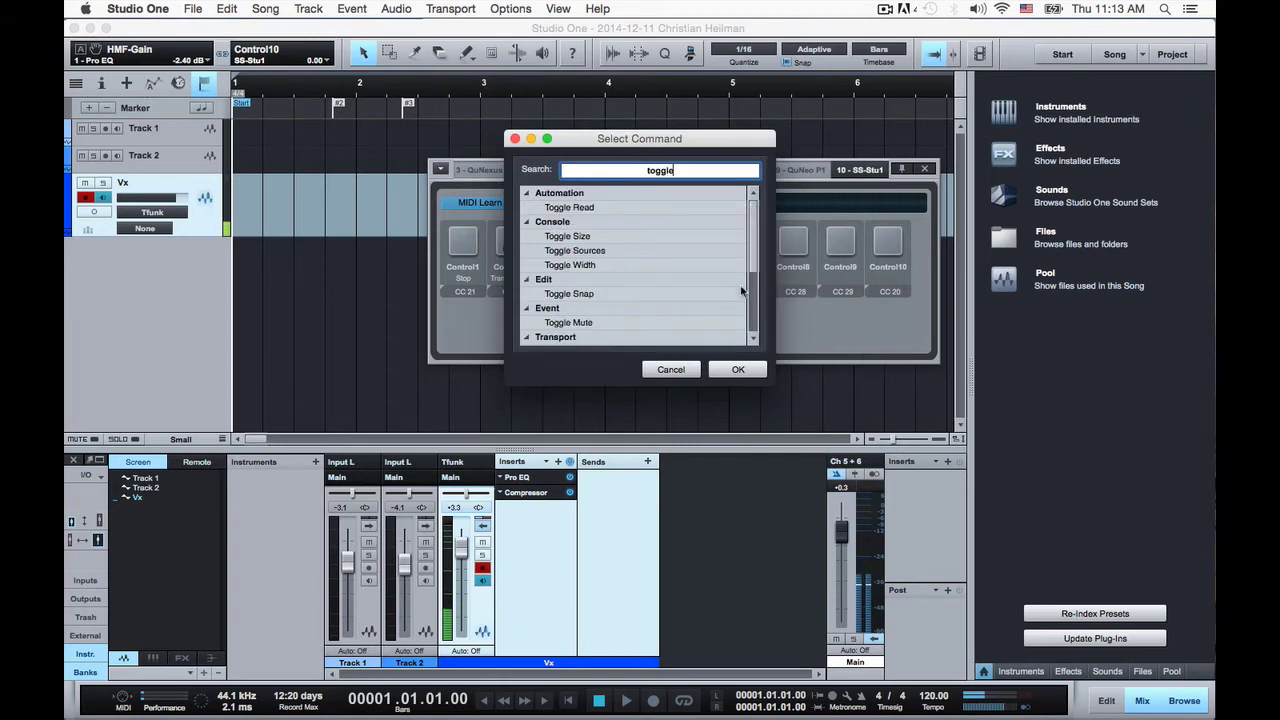
scroll(751, 265, down, 5)
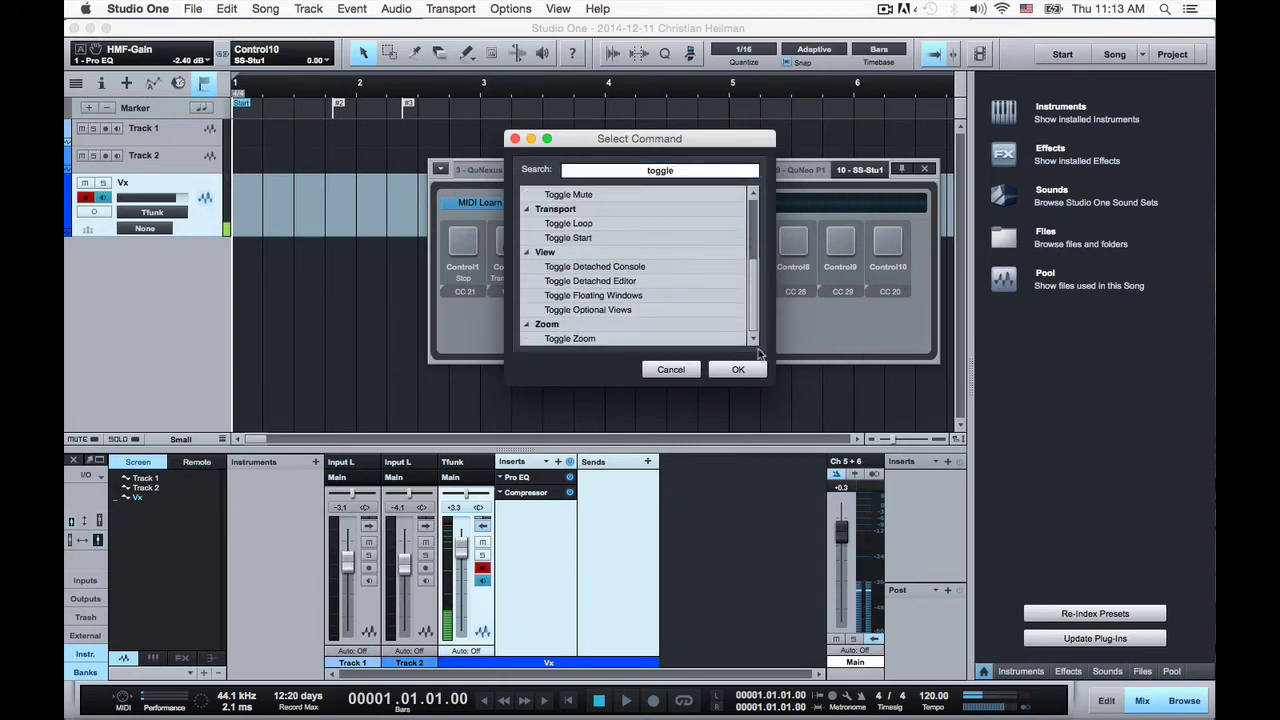
click(594, 339)
click(737, 370)
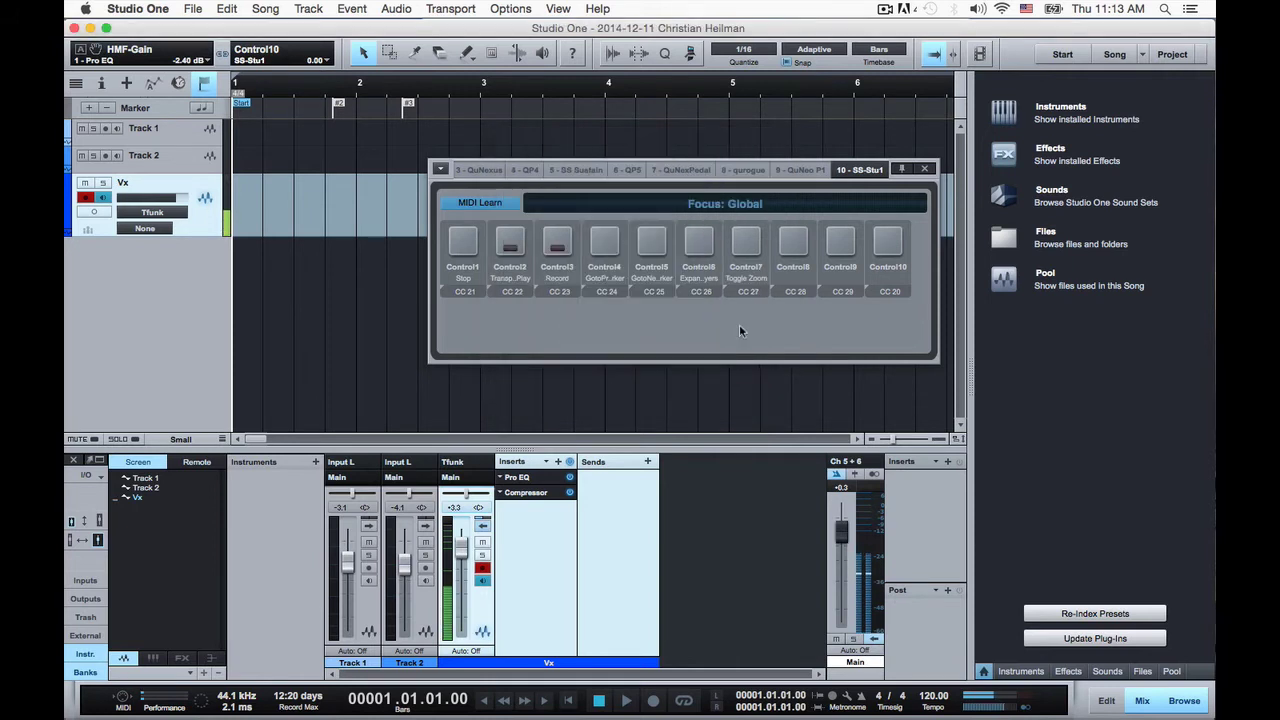
Assign Marker Insert to Control8 and Edit Undo to Control9.
right_click(786, 273)
click(808, 280)
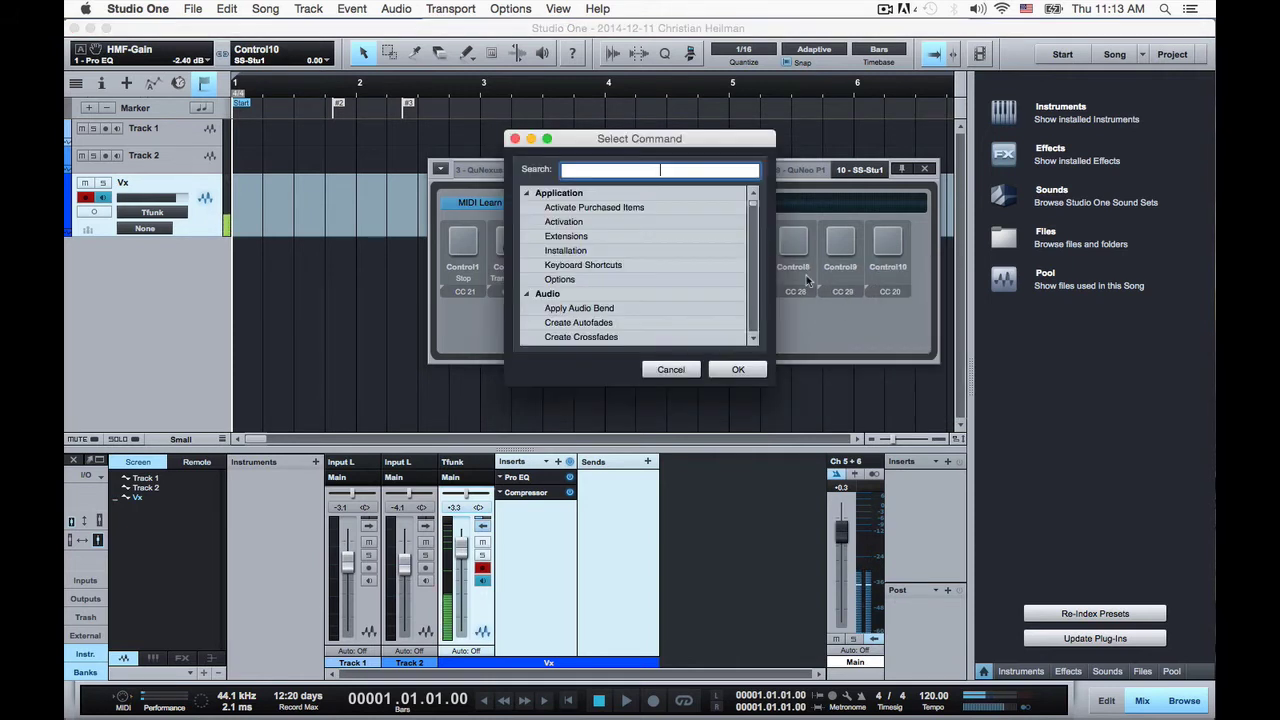
text(insert)
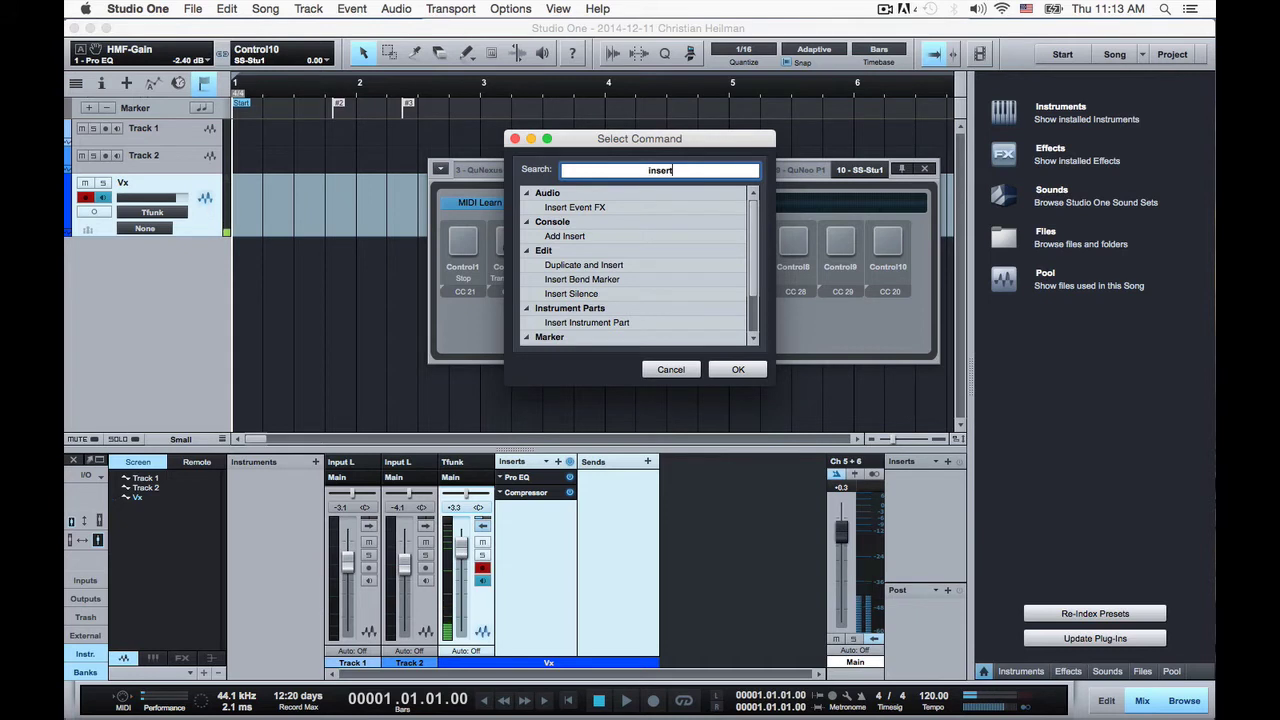
text( marker)
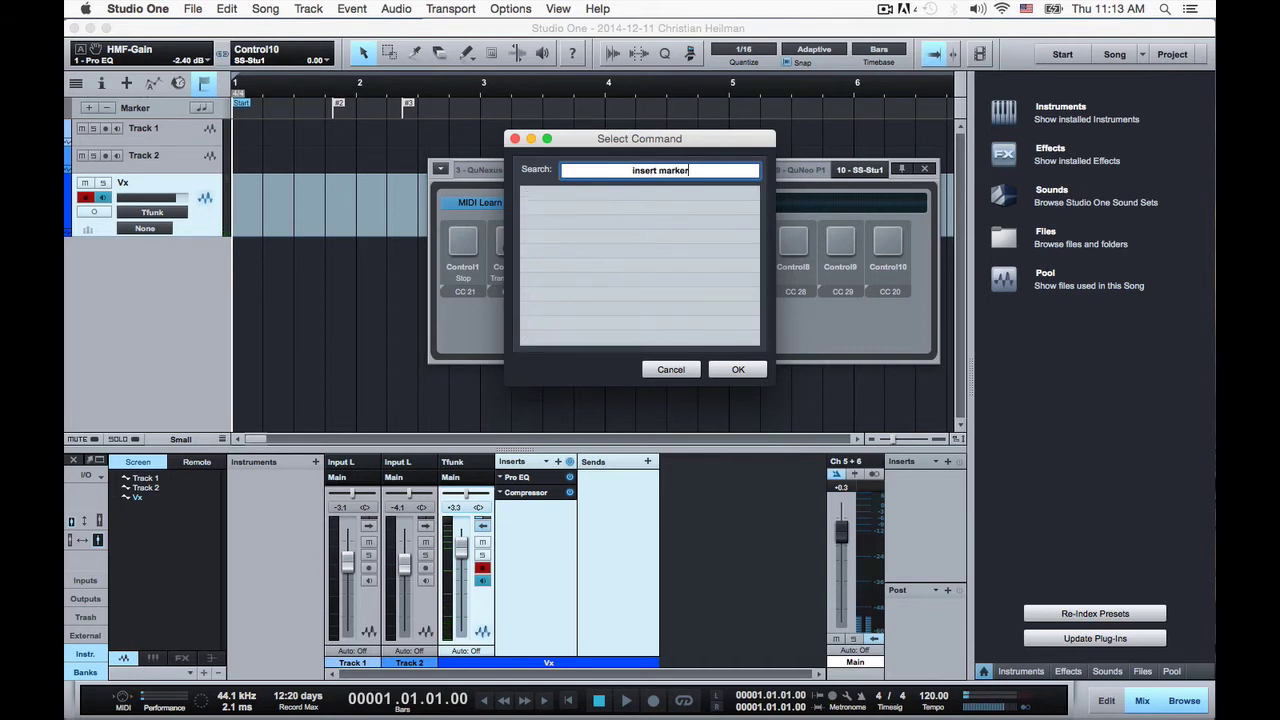
key(BackSpace)
key(BackSpace)
key(BackSpace)
key(BackSpace)
key(BackSpace)
key(BackSpace)
key(BackSpace)
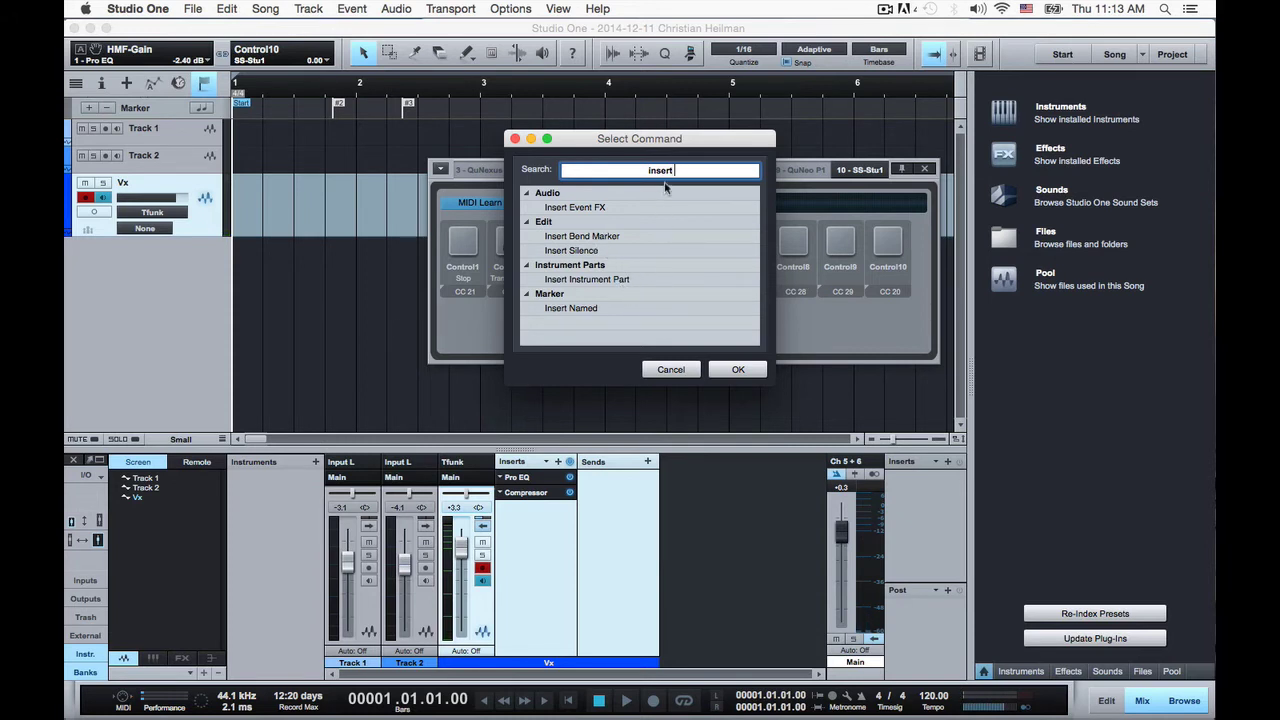
key(BackSpace)
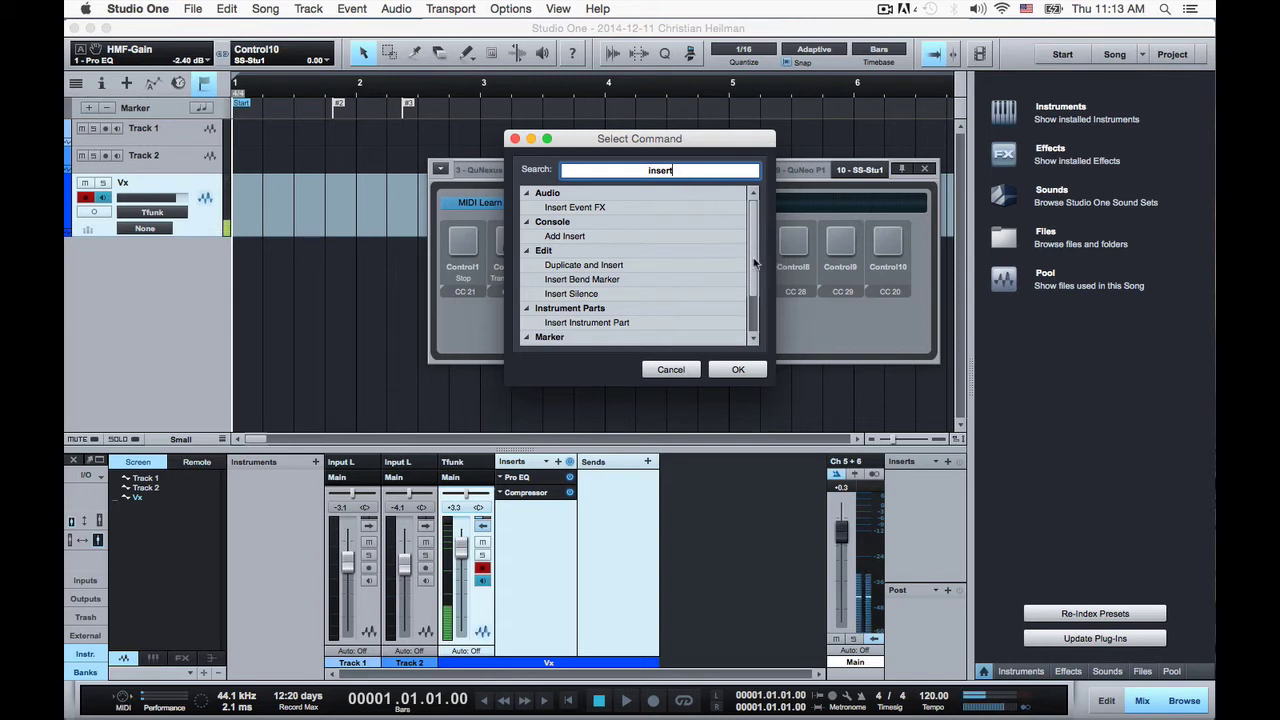
drag(751, 264, 755, 314)
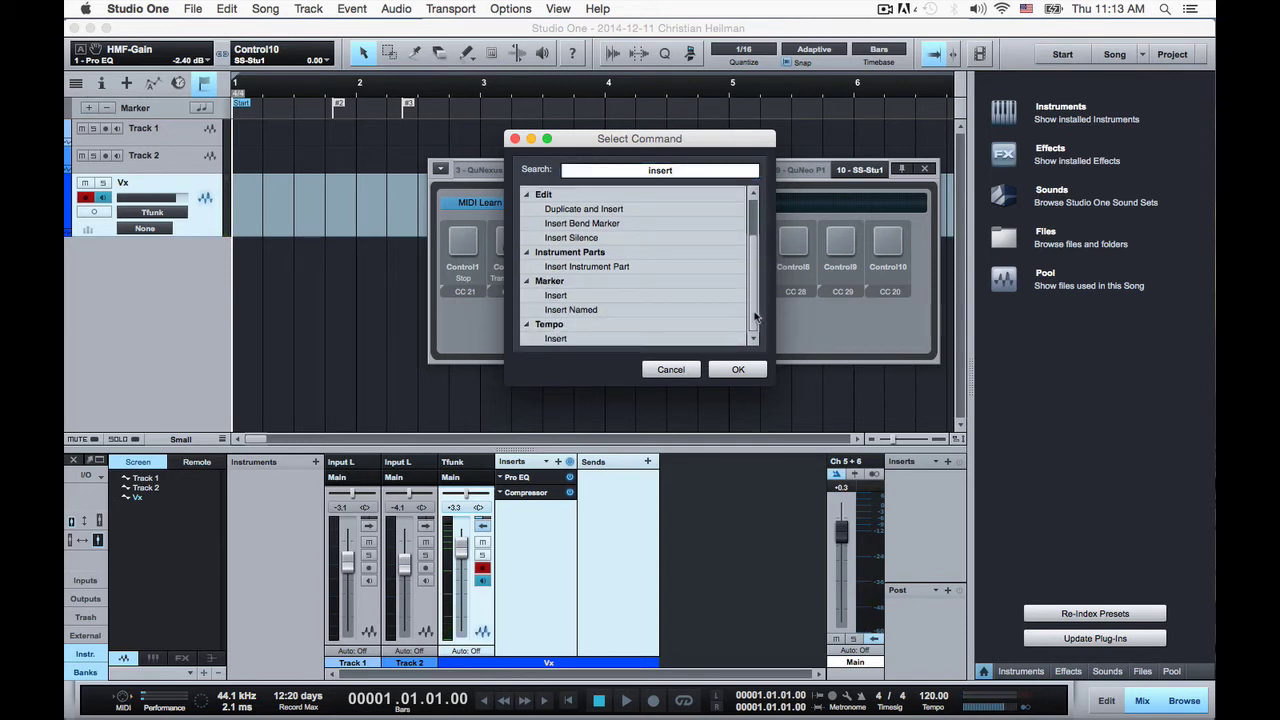
click(556, 296)
click(737, 369)
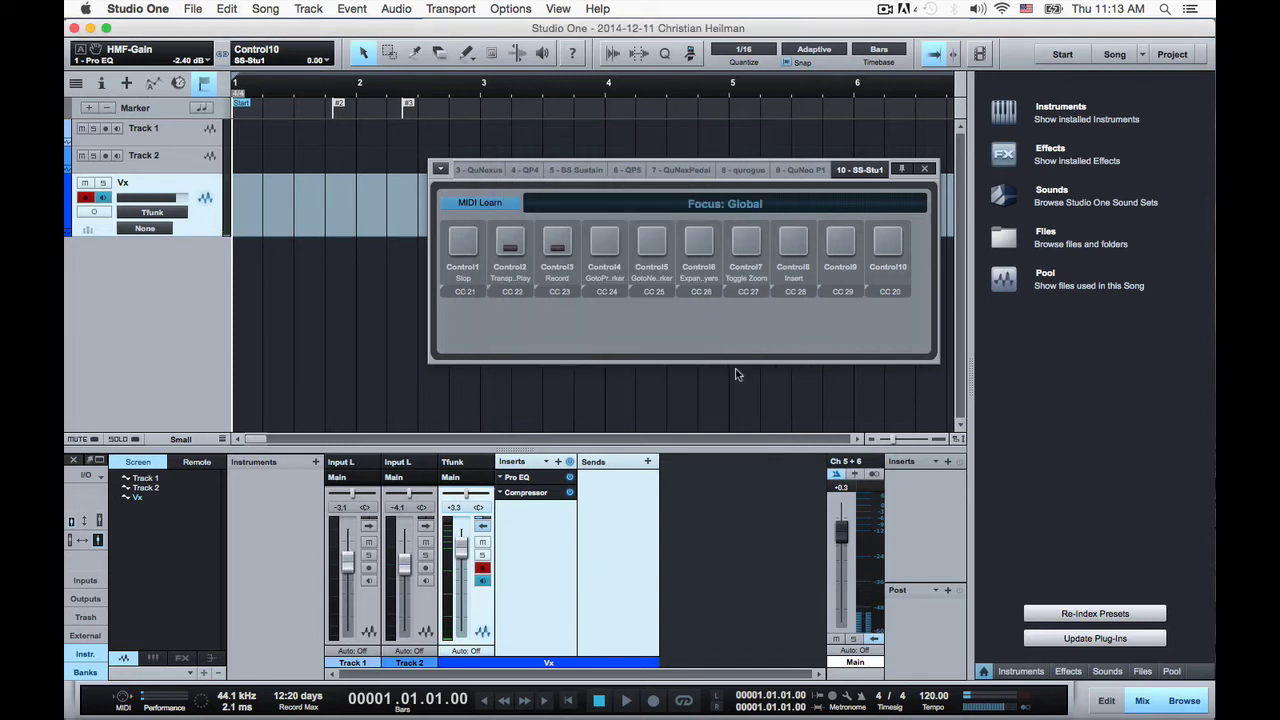
right_click(845, 270)
click(855, 280)
text(undo)
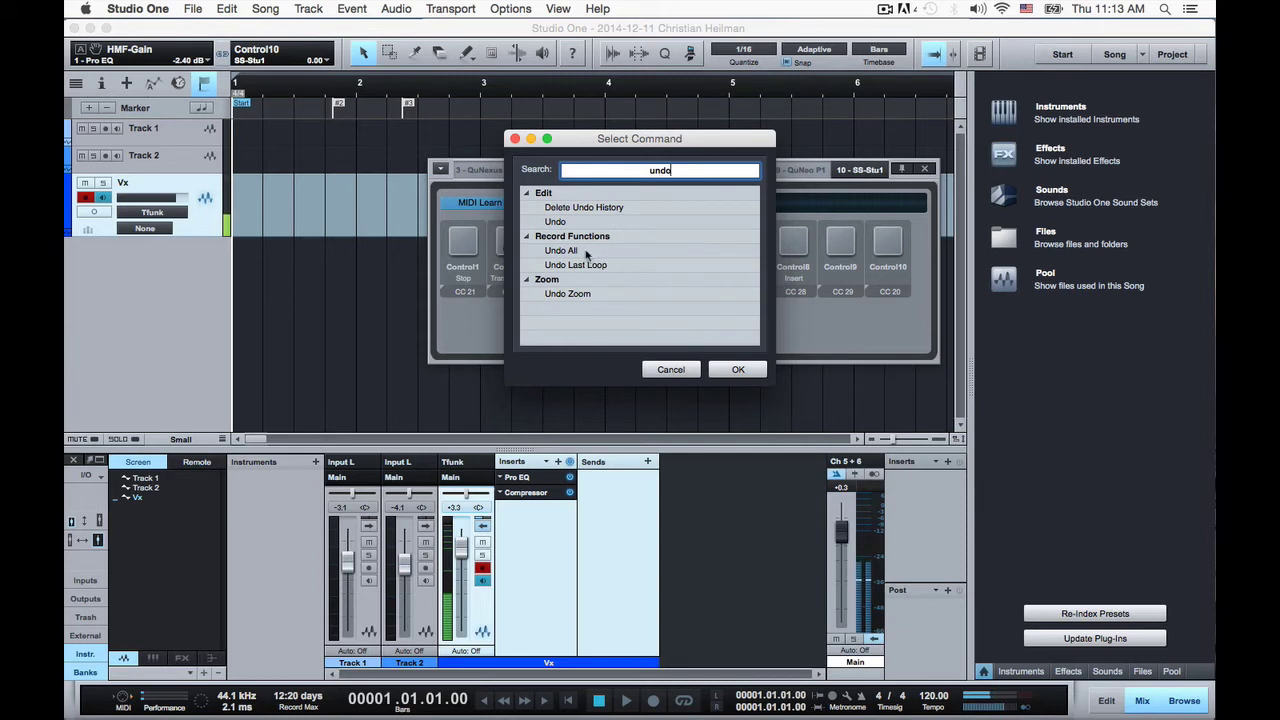
click(556, 221)
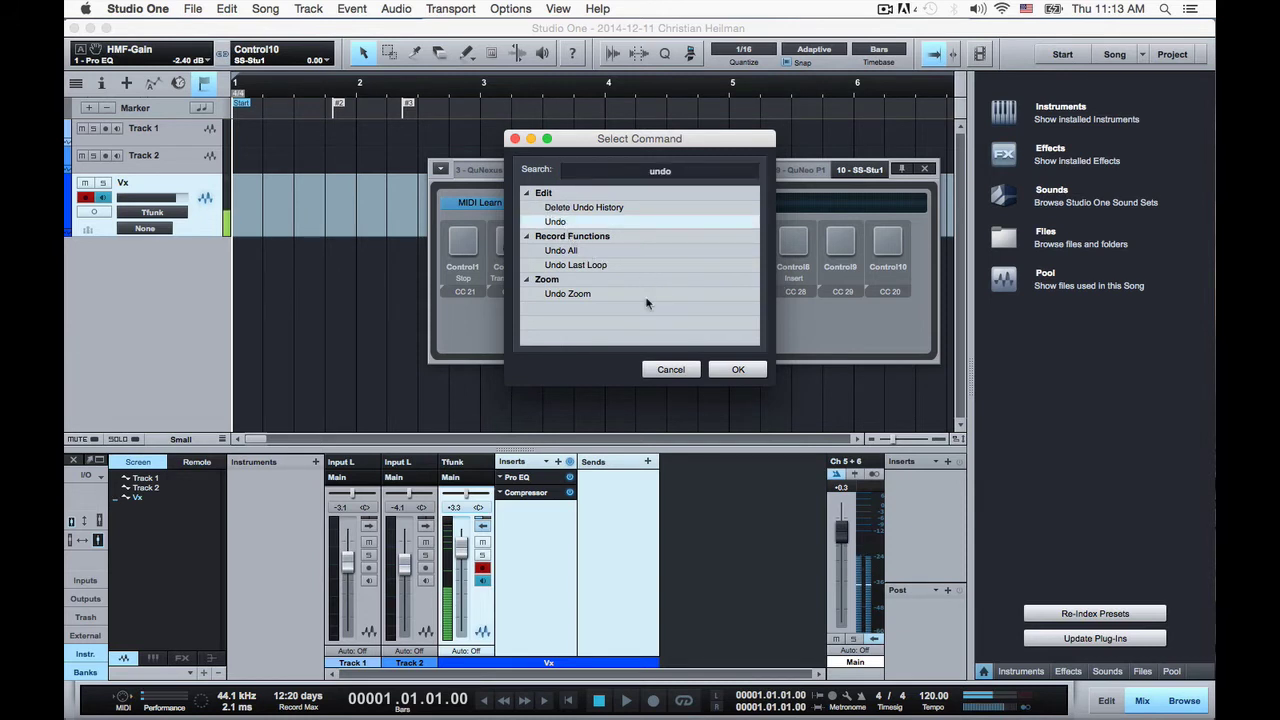
click(738, 369)
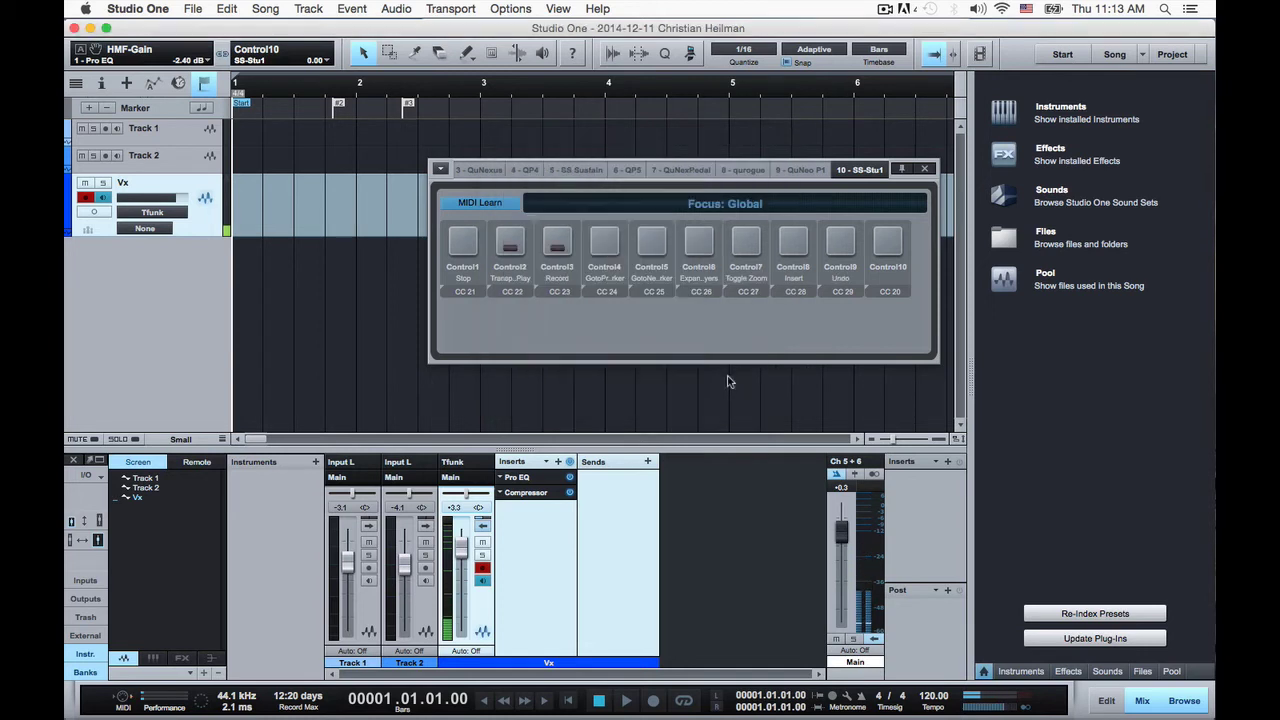
Assign the Track Add Layer command to Control10.
right_click(883, 271)
click(913, 277)
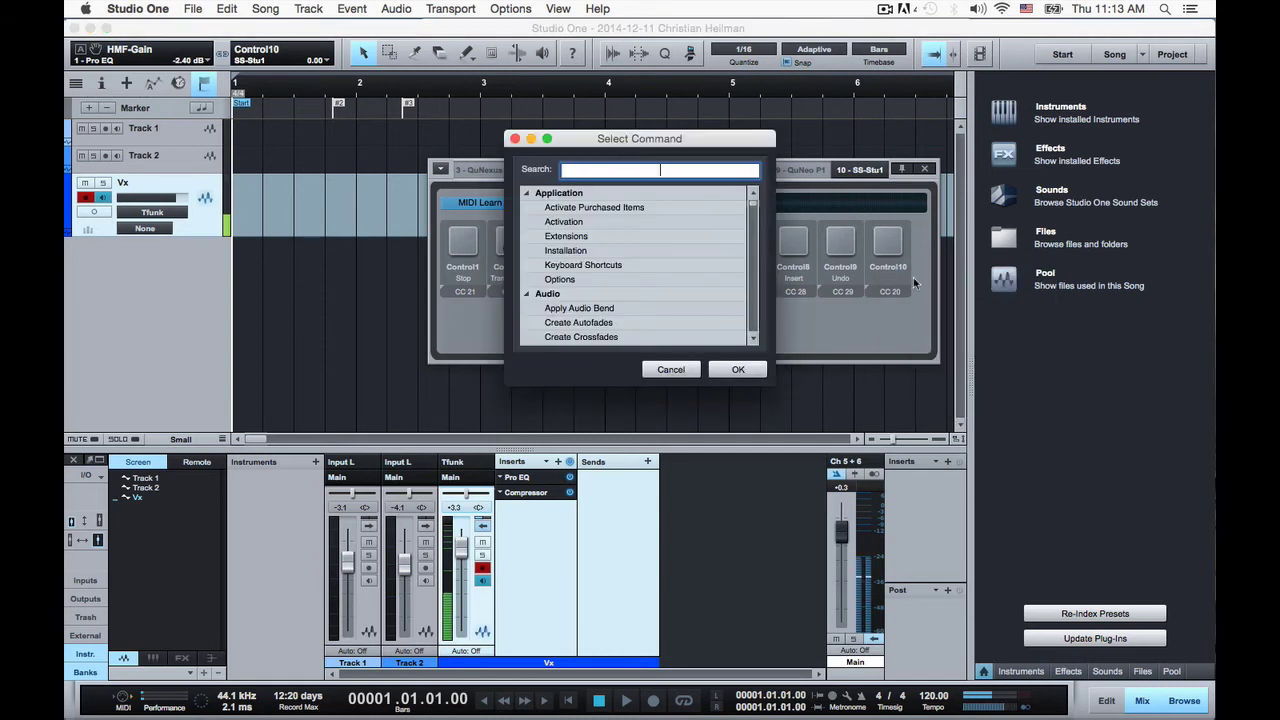
text(add)
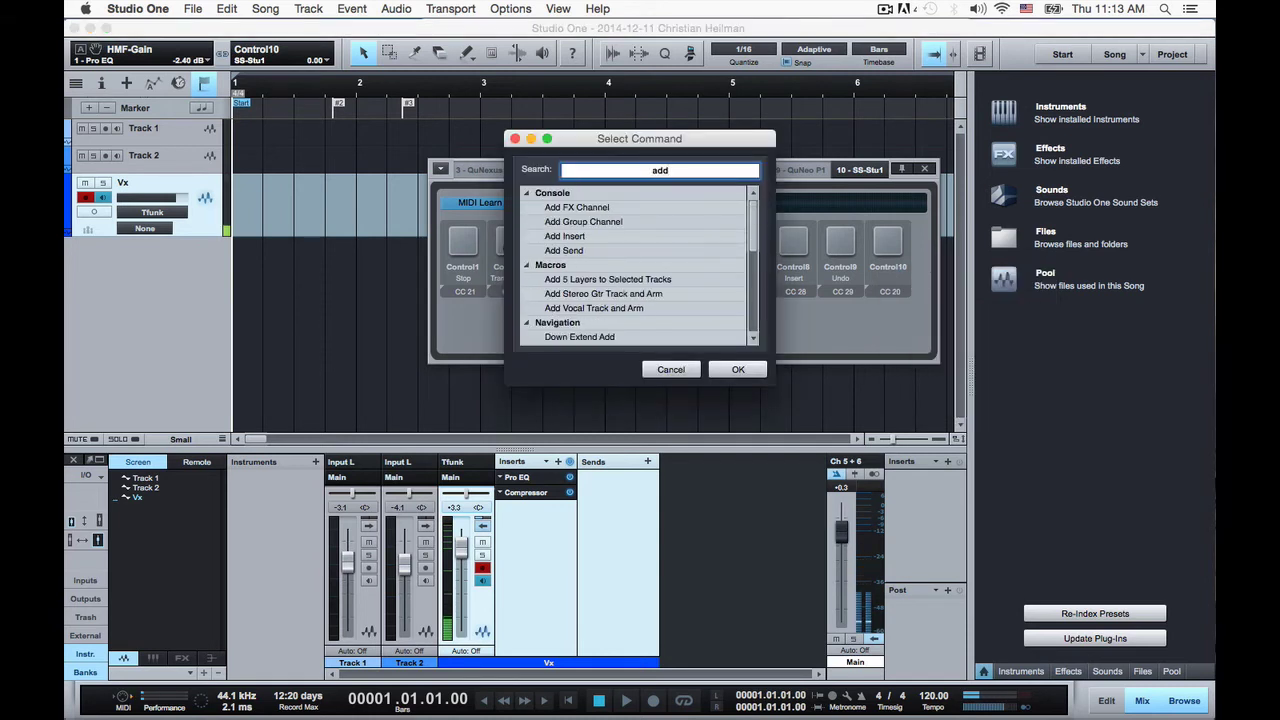
text( layer)
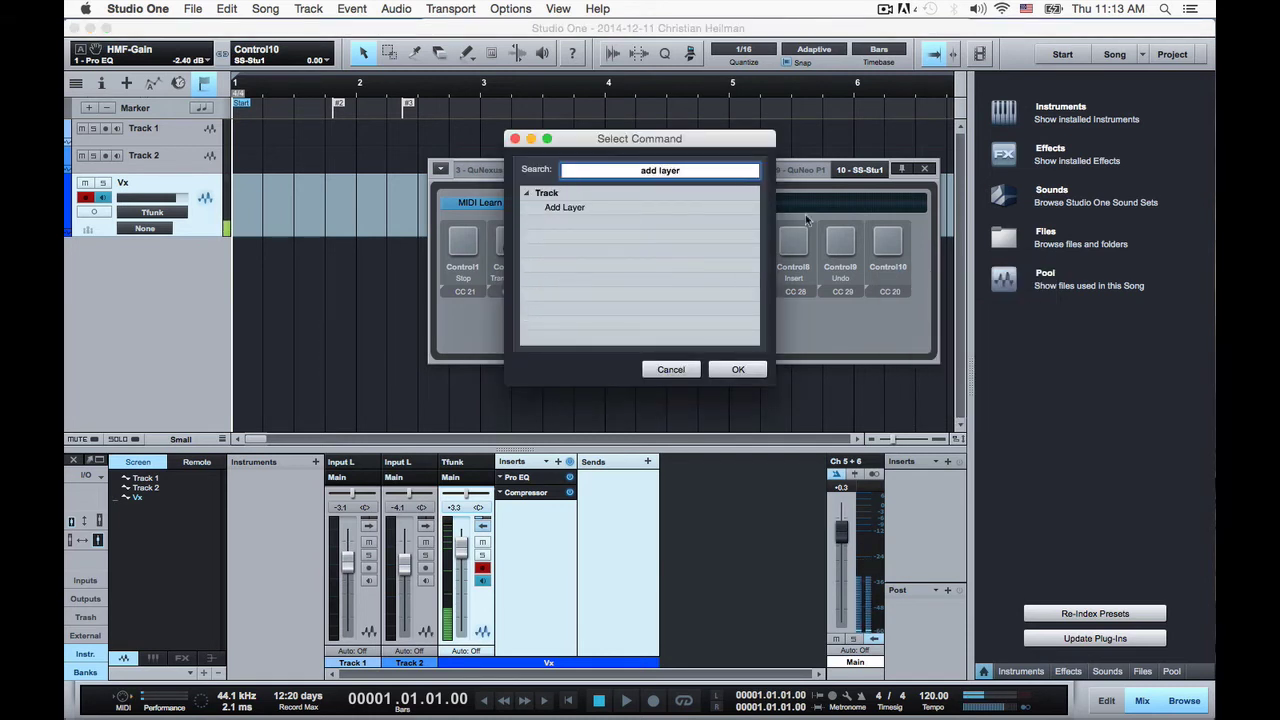
click(562, 207)
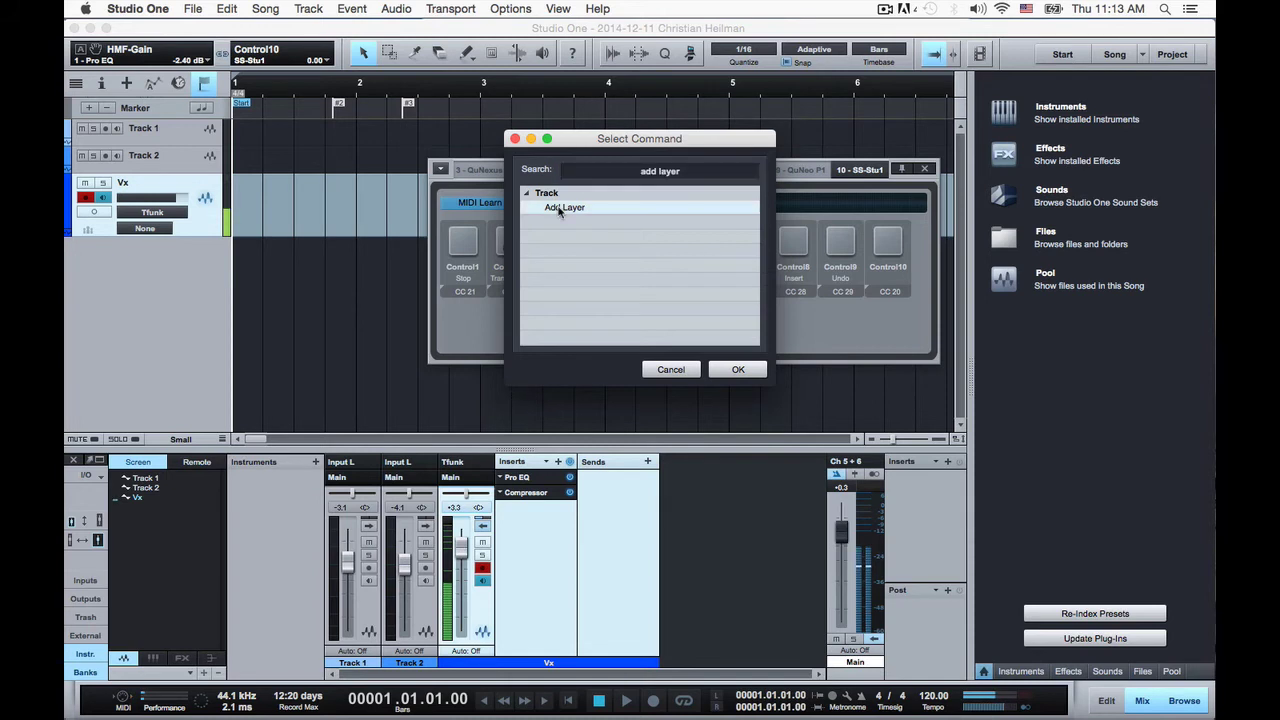
click(735, 370)
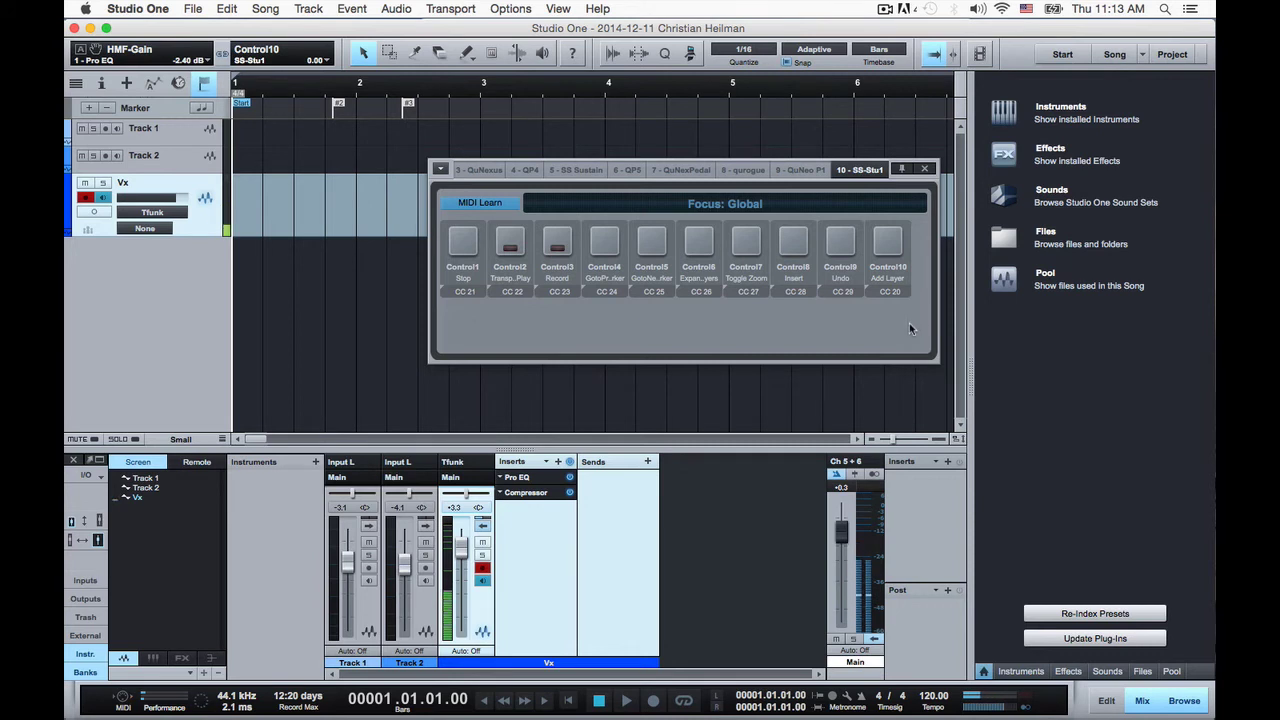
Close the mapping panel, then record a take on Vx from the pads and play it back.
click(924, 169)
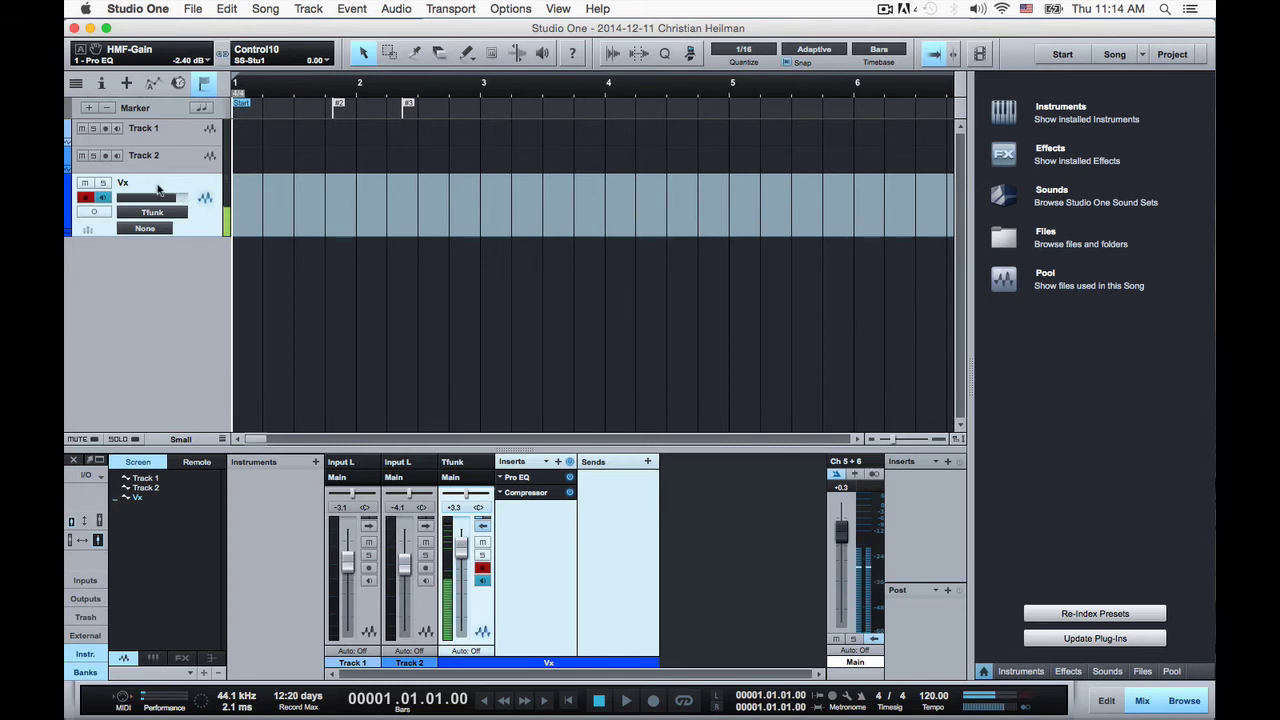
key(KP_Multiply)
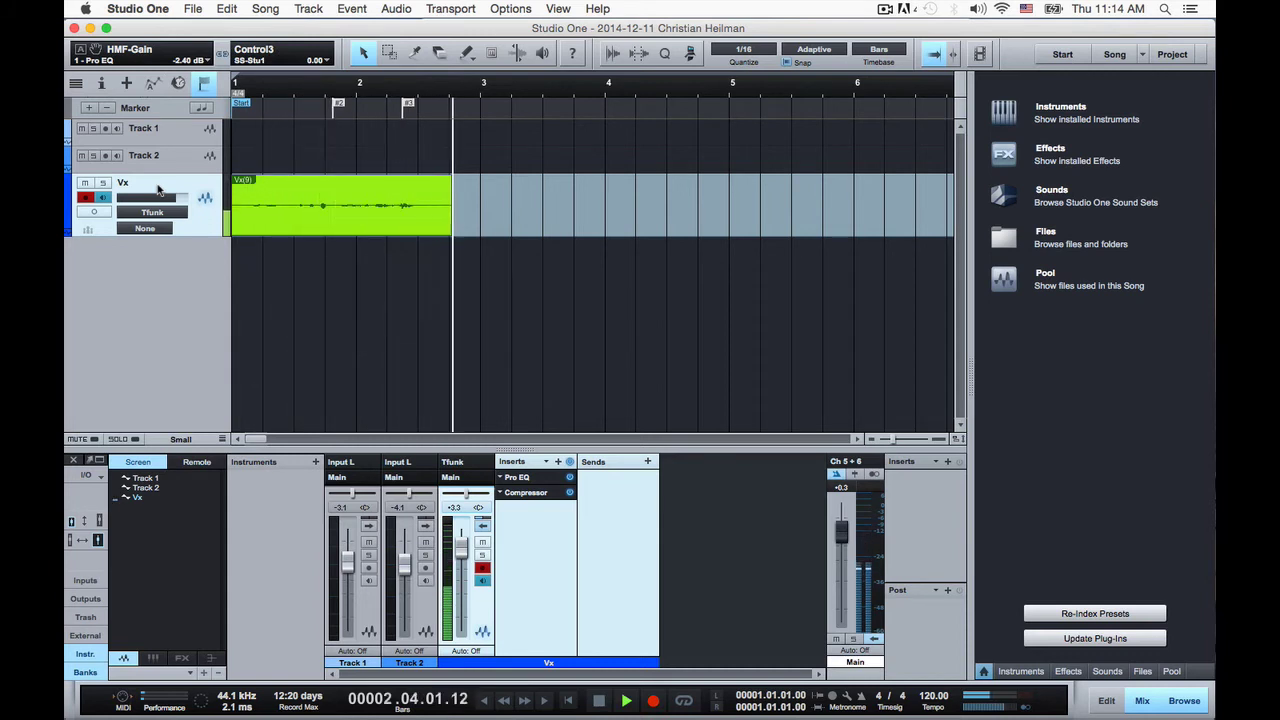
key(space)
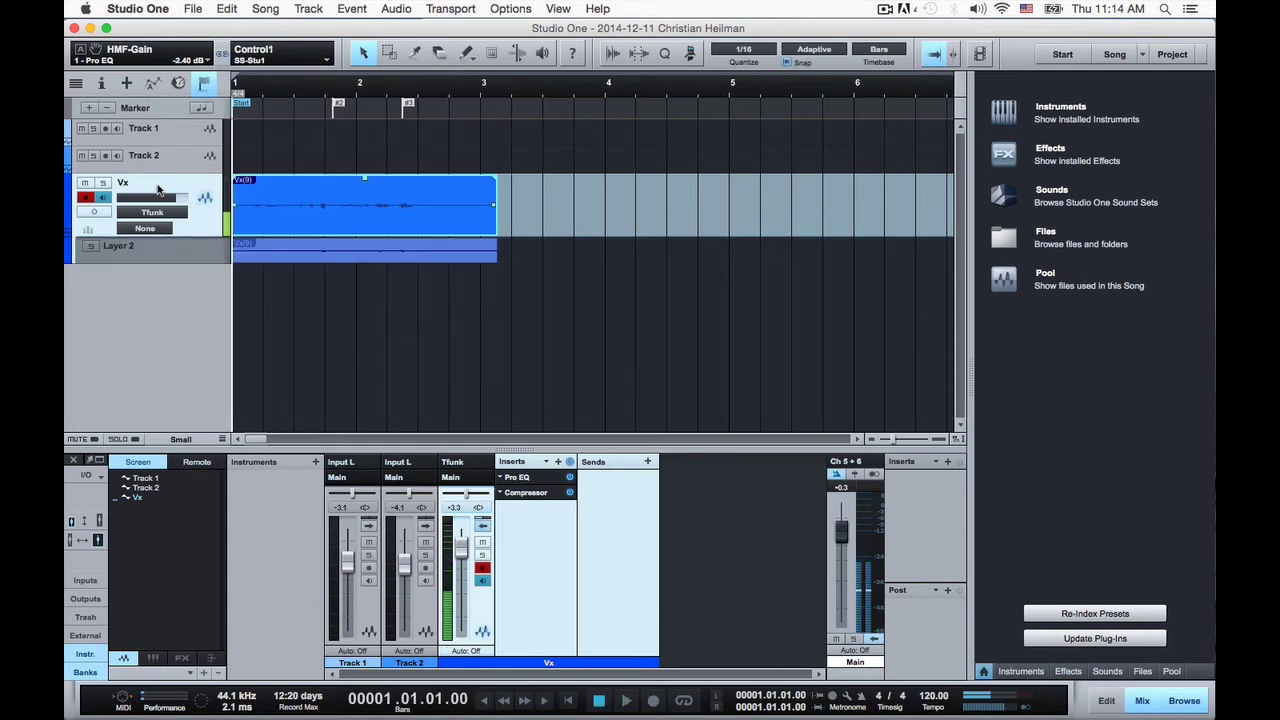
key(space)
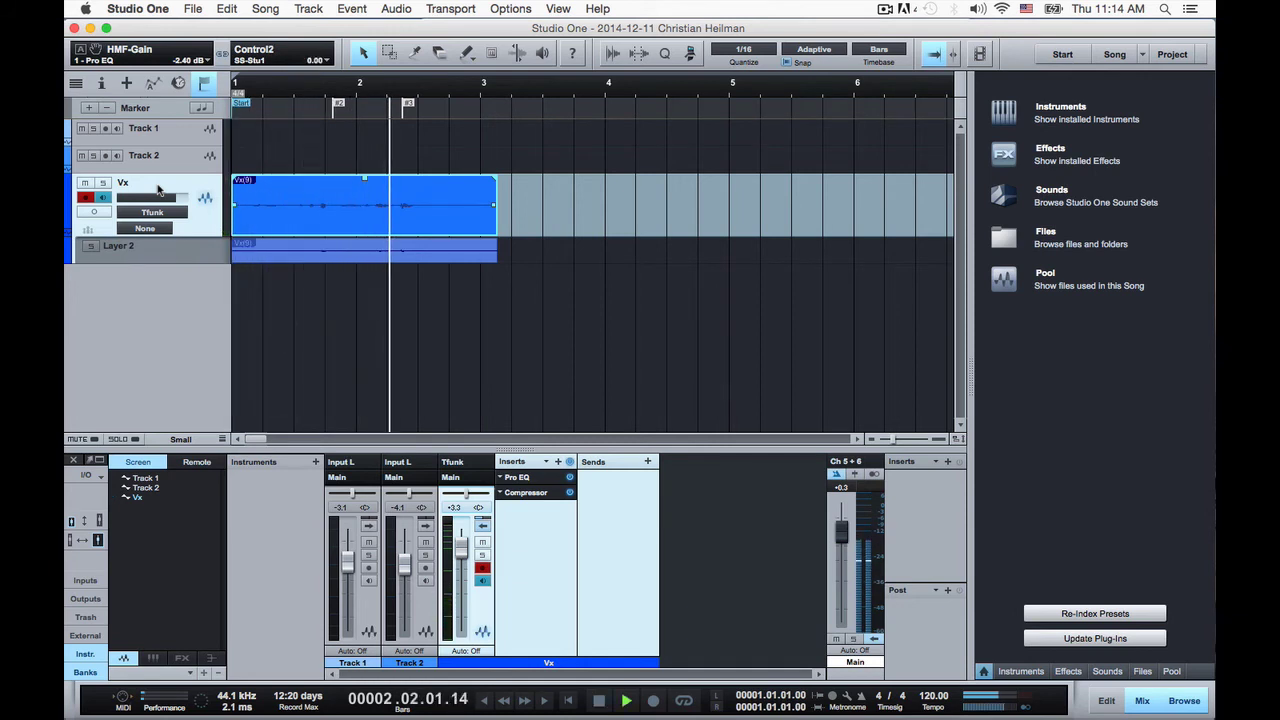
key(space)
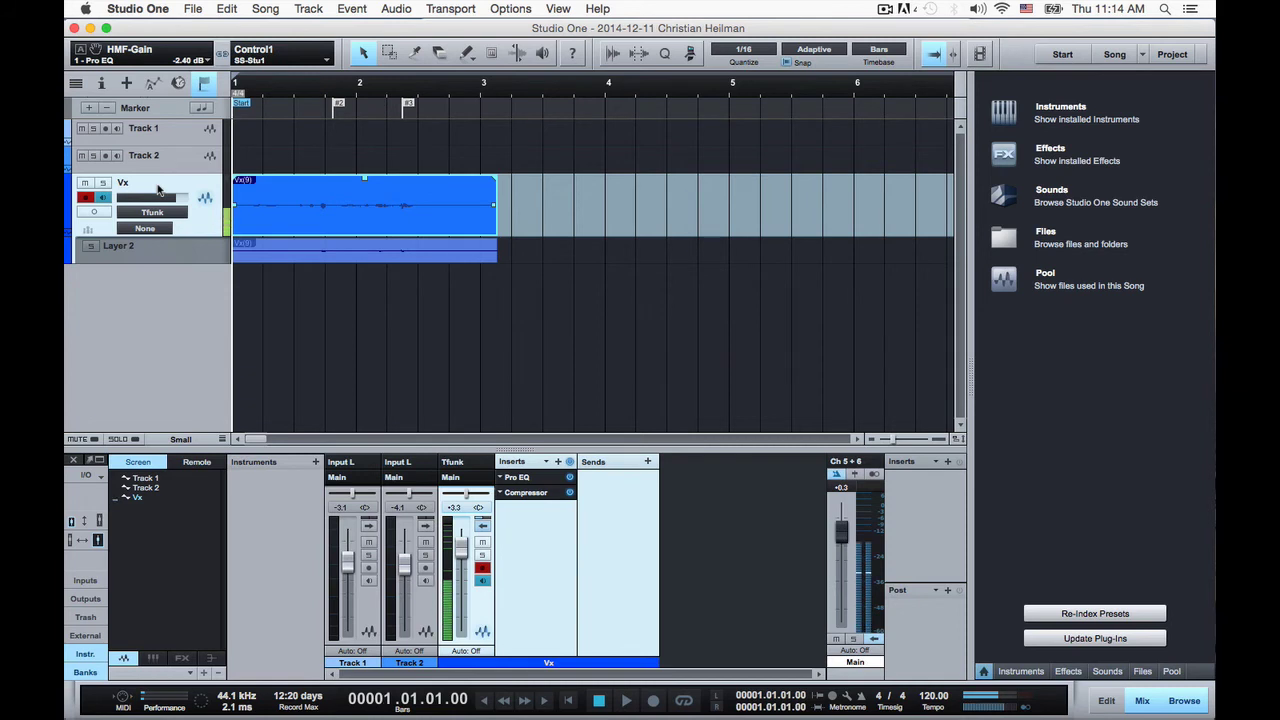
Add a new layer, record and play back take Vx(10), then record another take.
key(super+z)
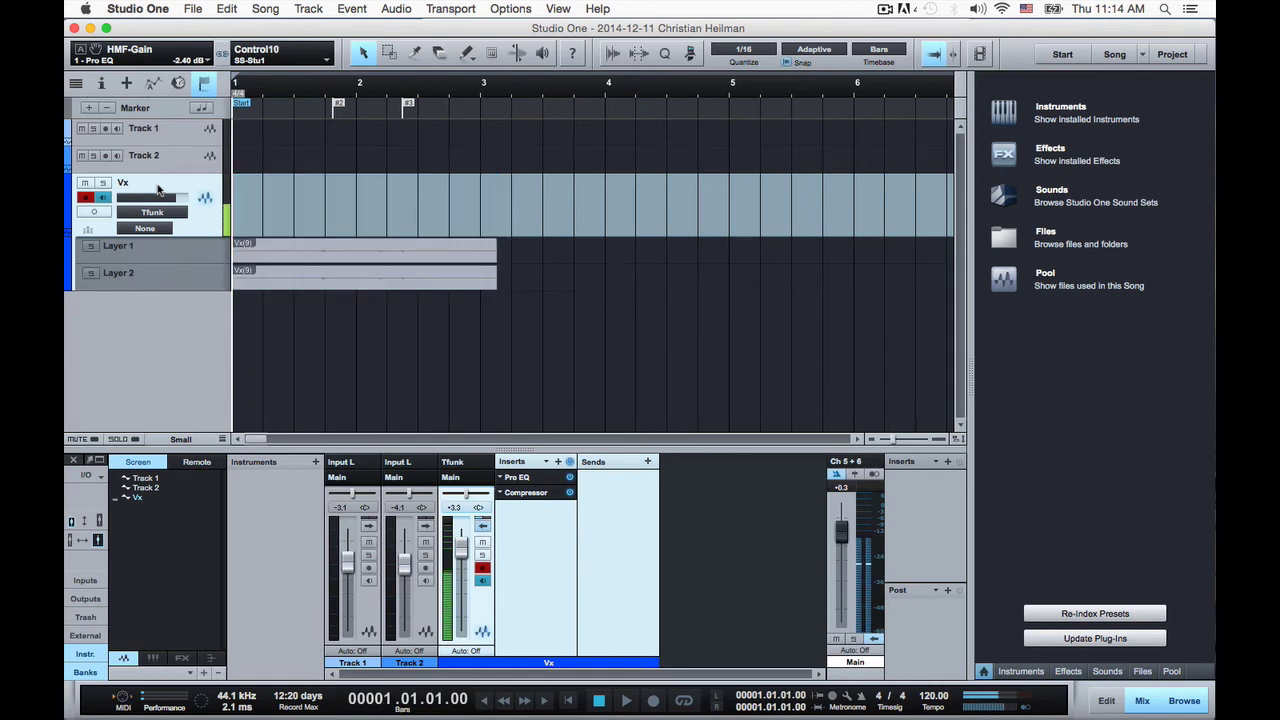
key(KP_Multiply)
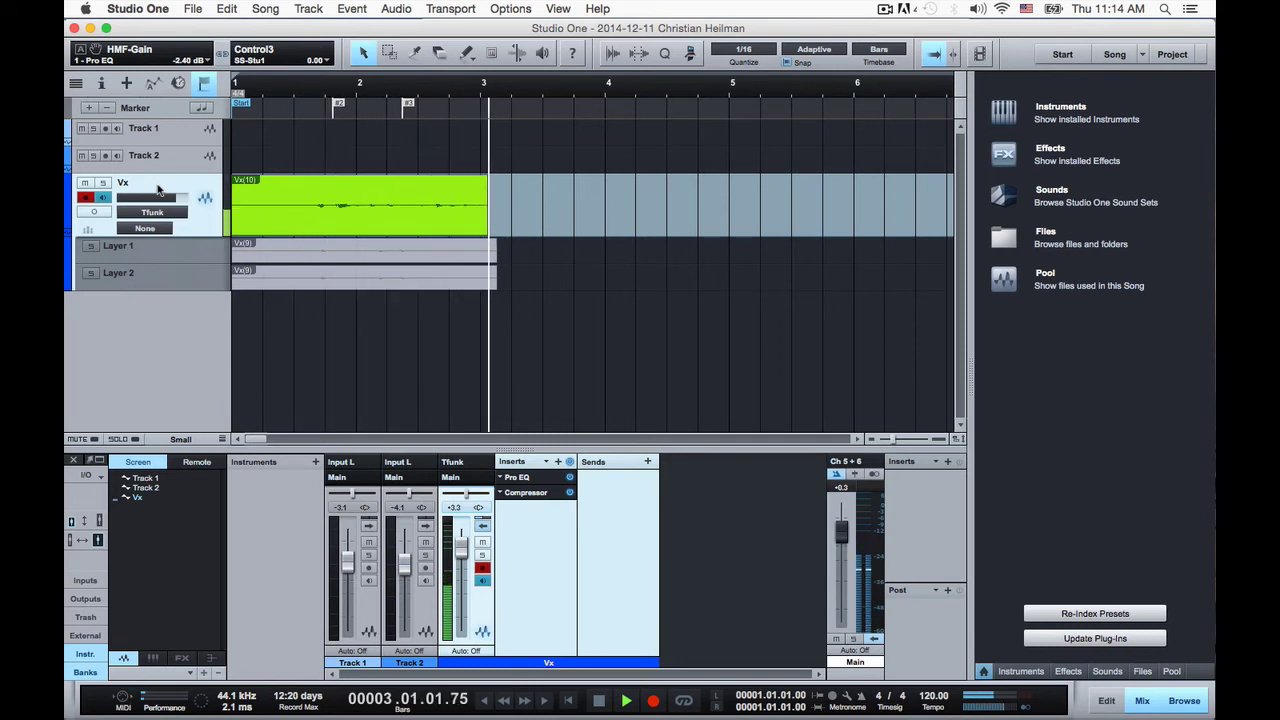
key(space)
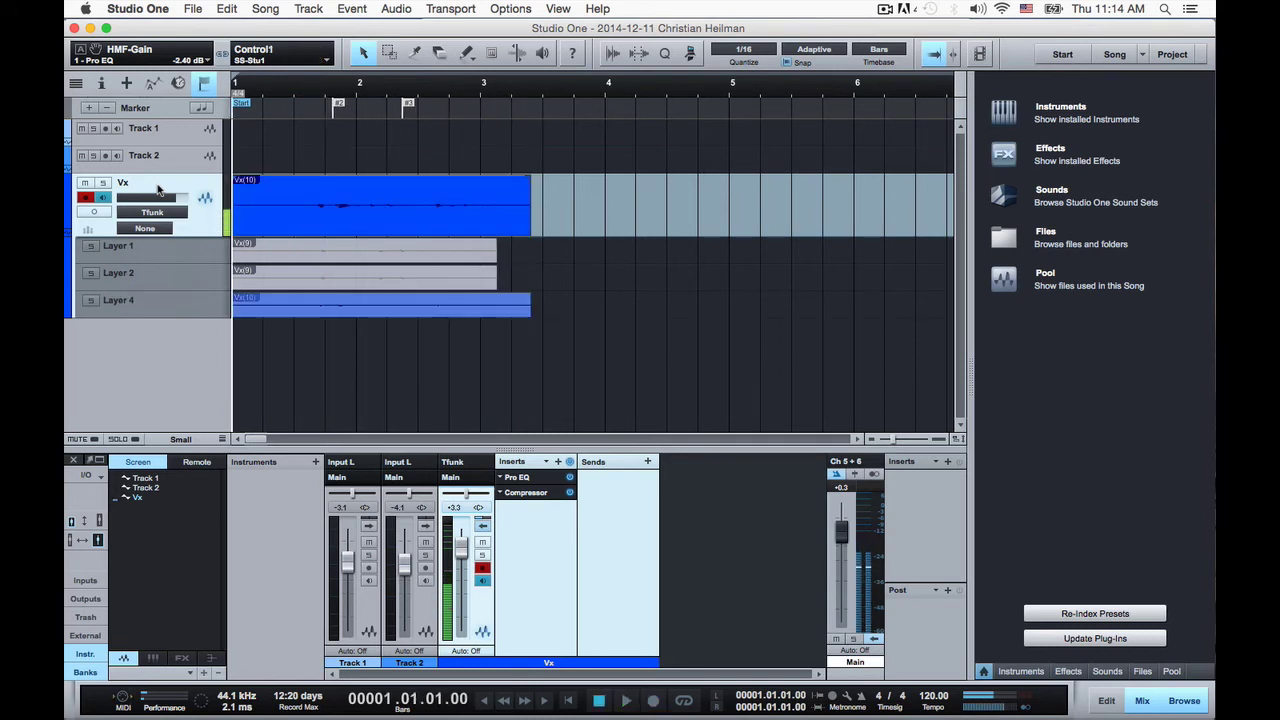
key(space)
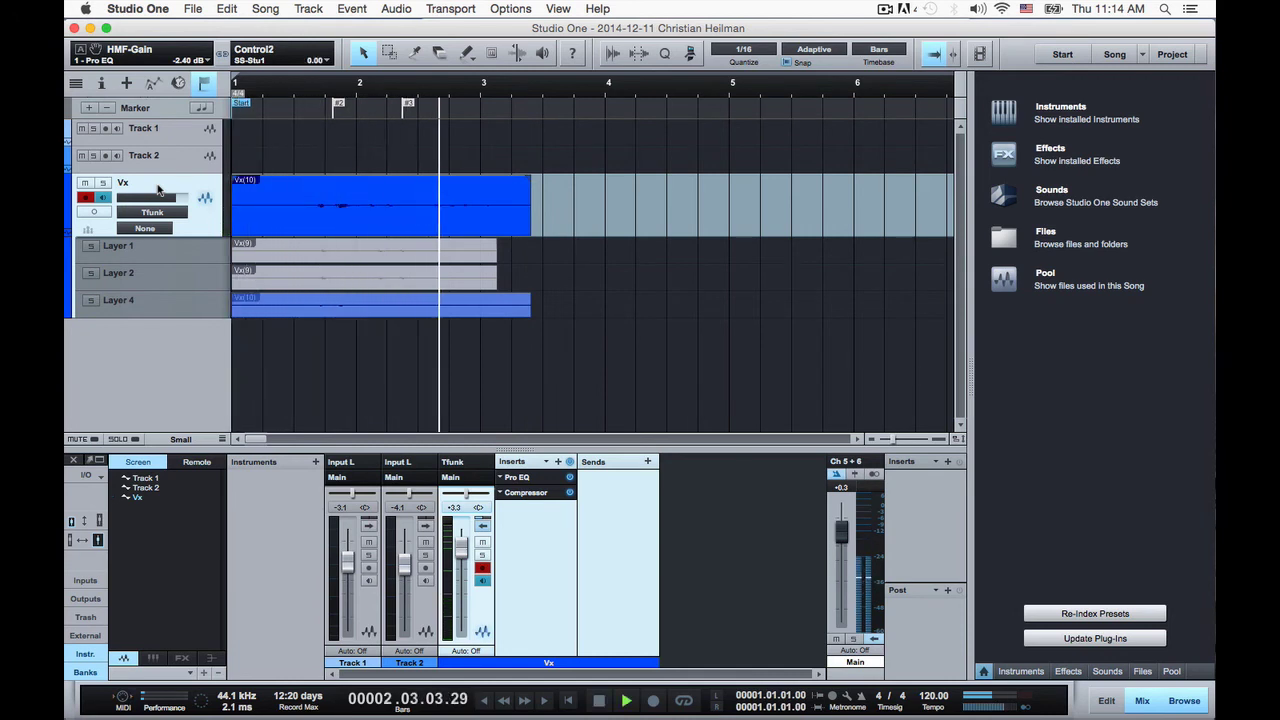
key(space)
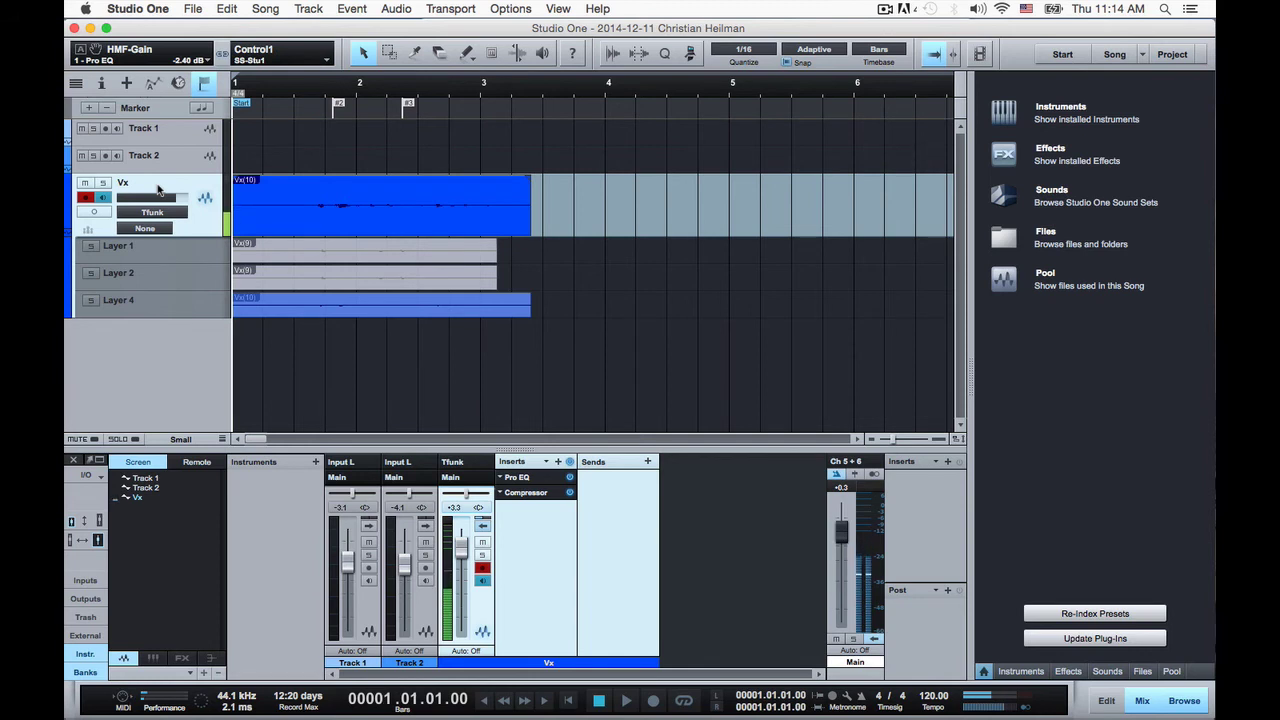
key(KP_Multiply)
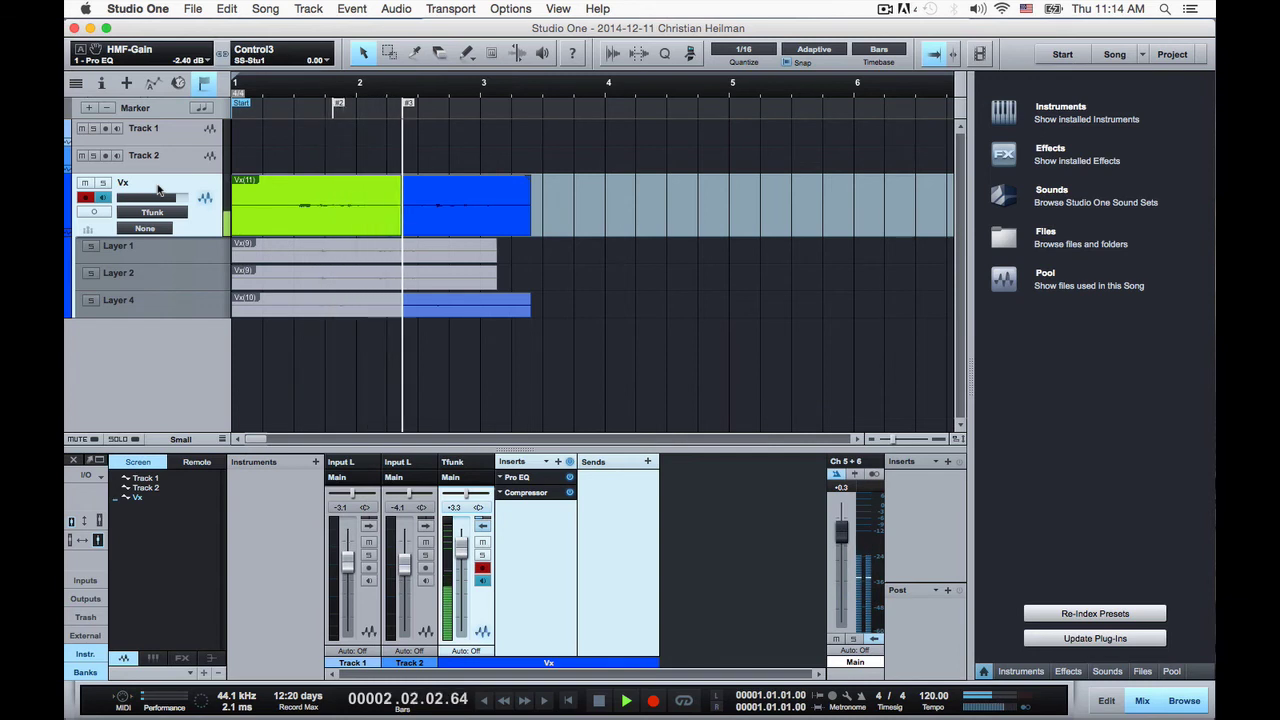
key(space)
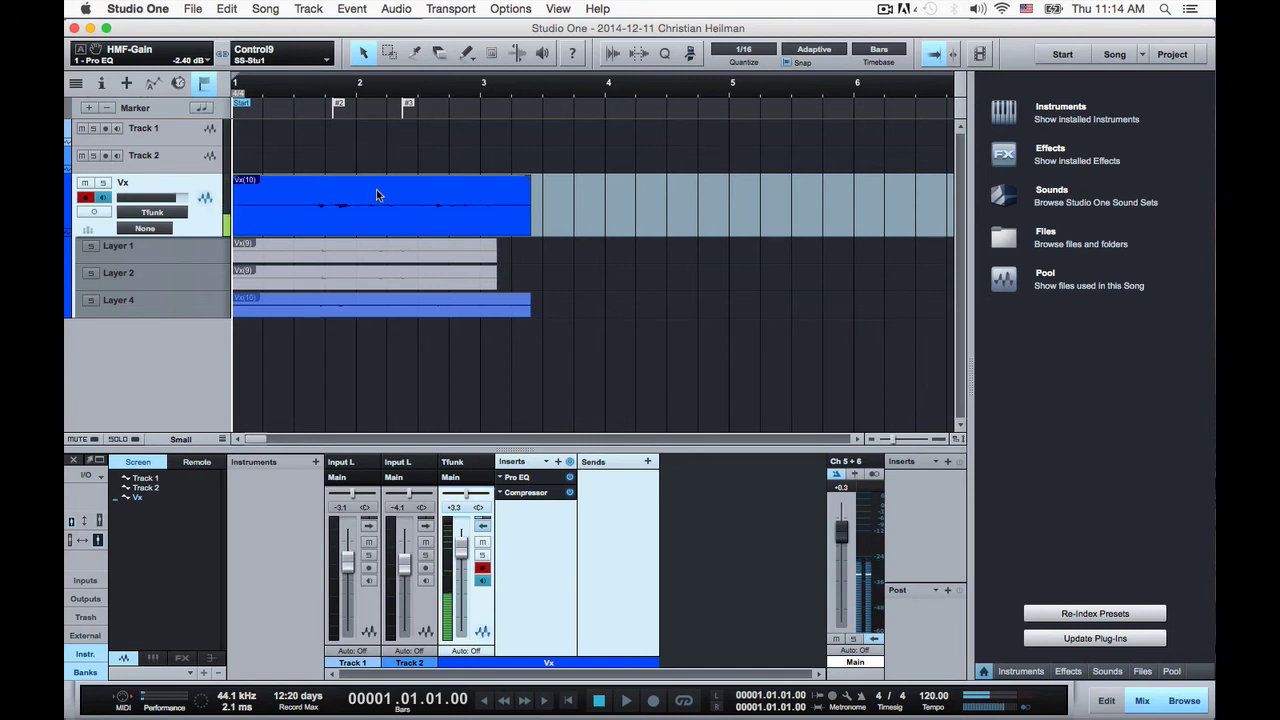
Undo the recorded takes, then play the song and drop two markers at the playhead.
key(super+z)
key(super+z)
key(super+z)
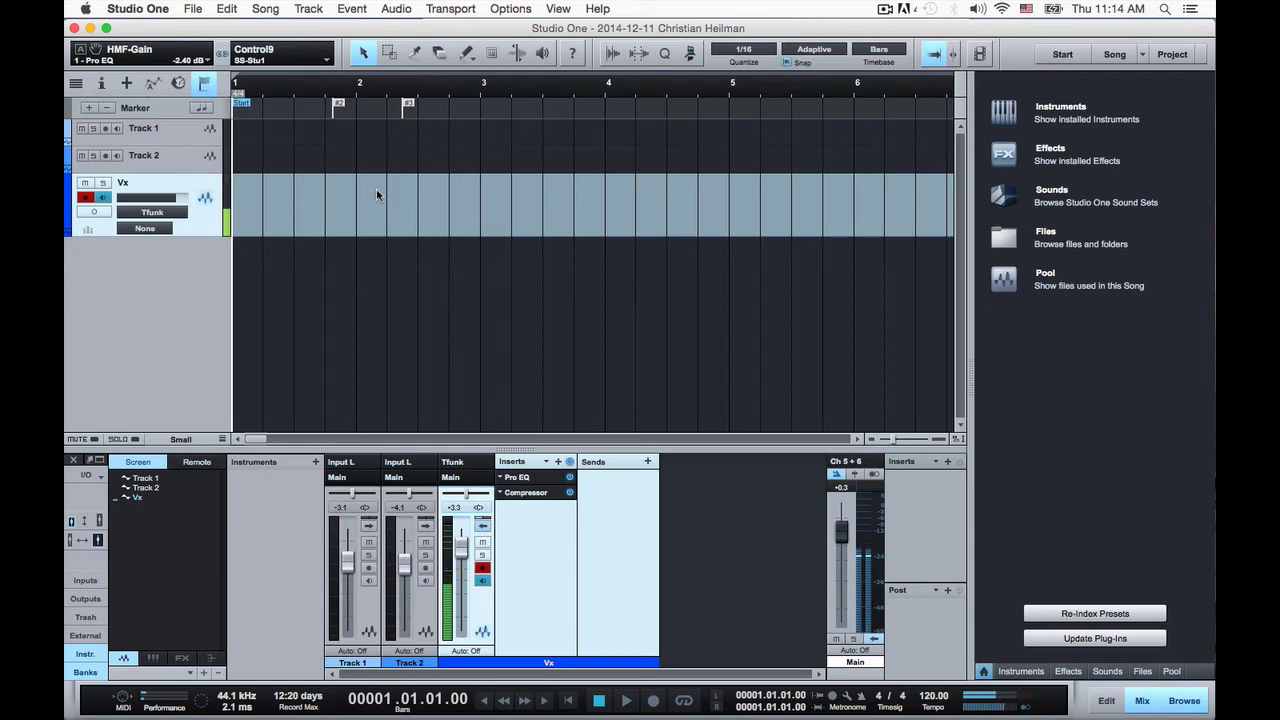
key(space)
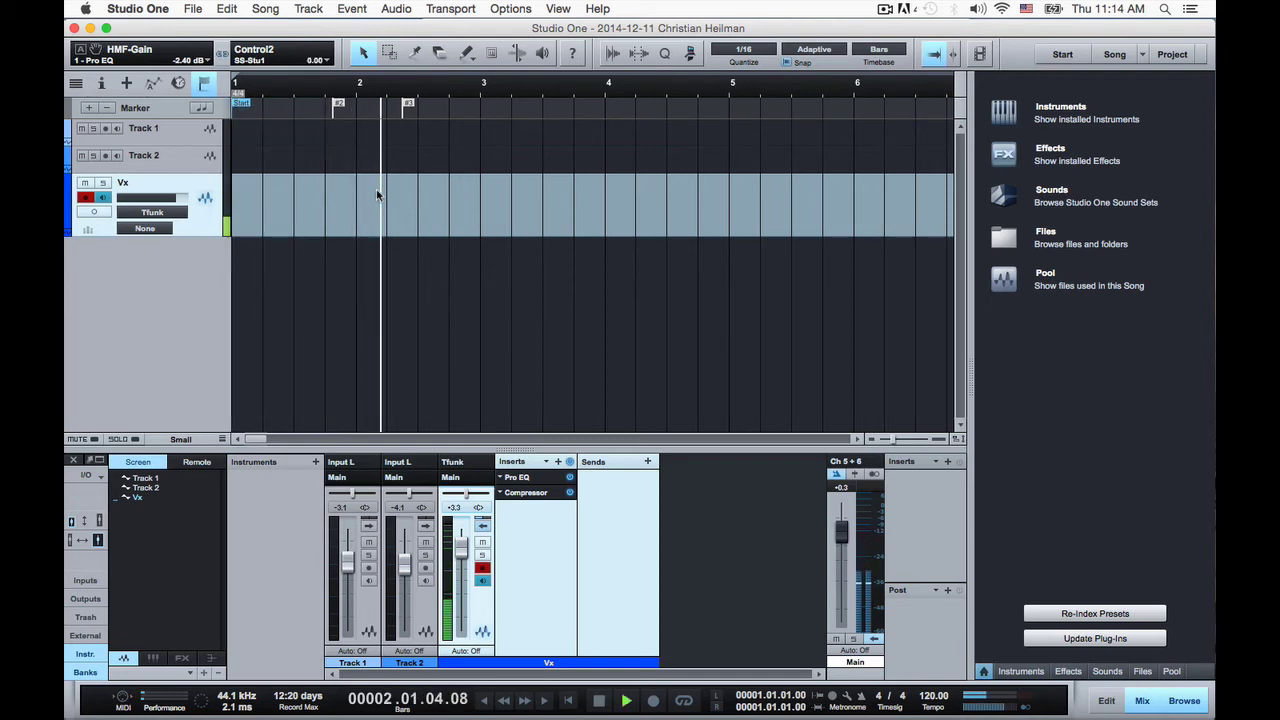
key(Insert)
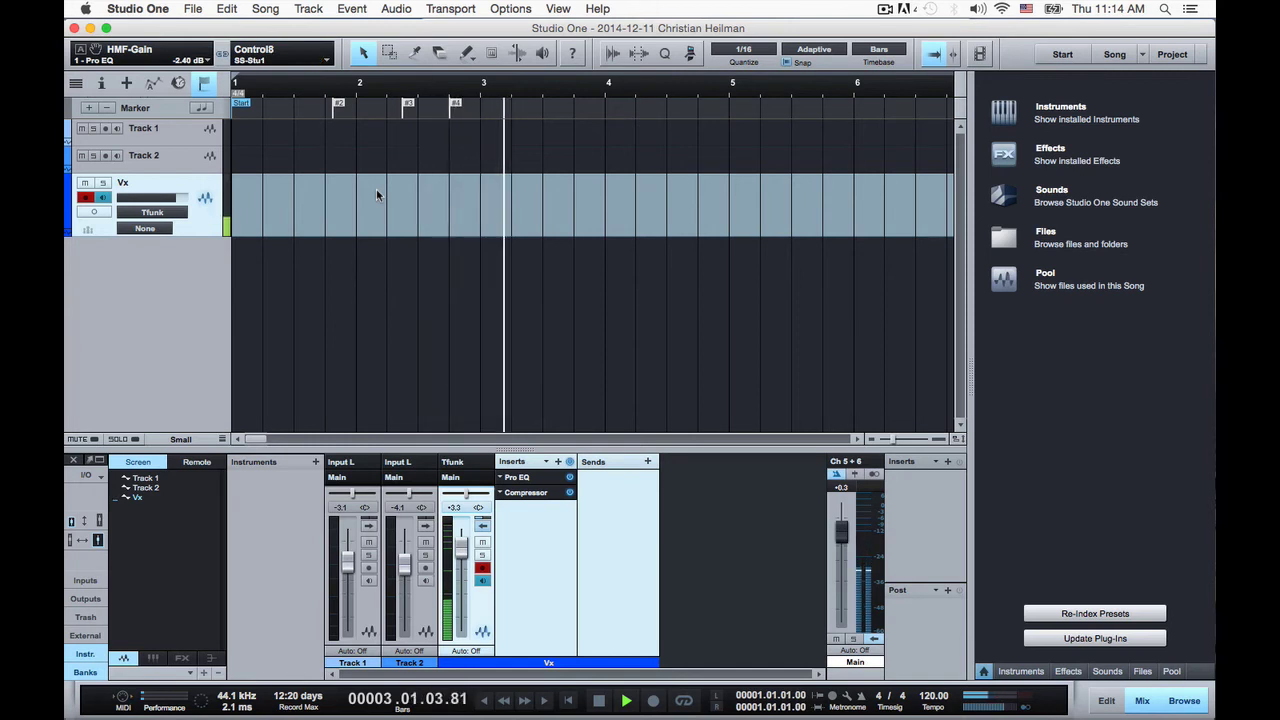
key(Insert)
key(Insert)
key(Insert)
key(space)
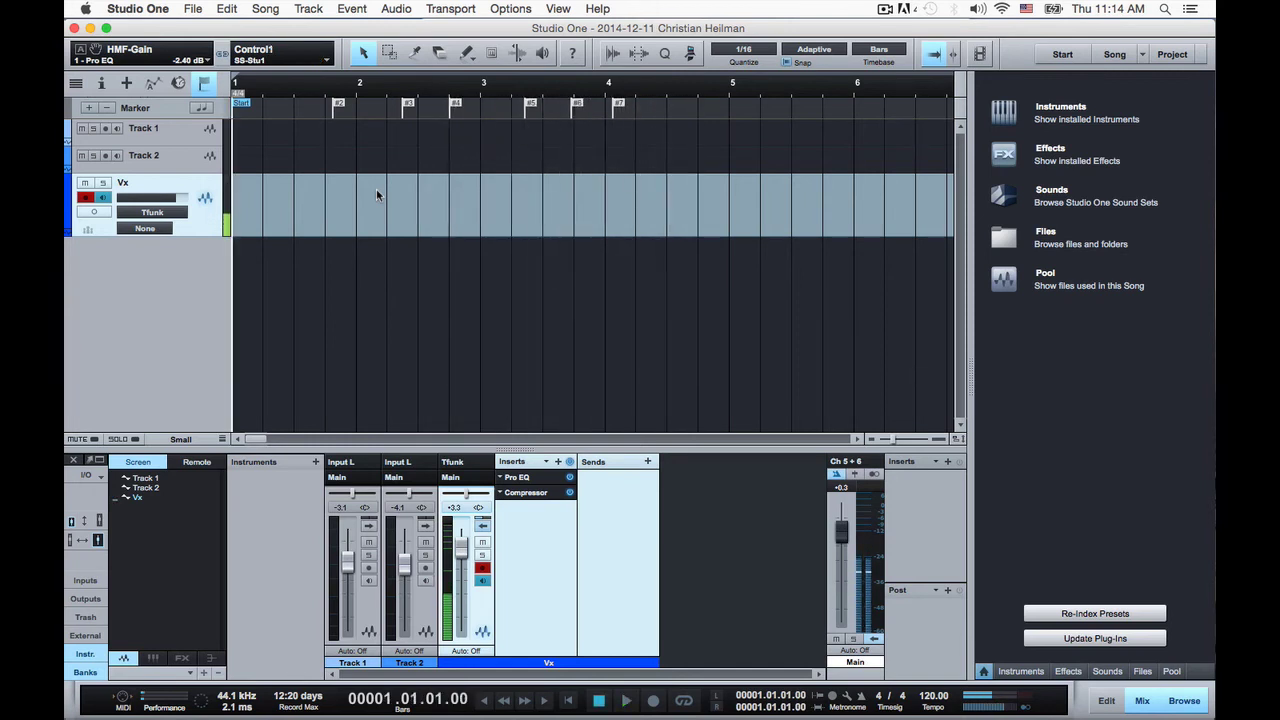
Replay and step between markers, return to the song start, and reselect the Vx track.
key(space)
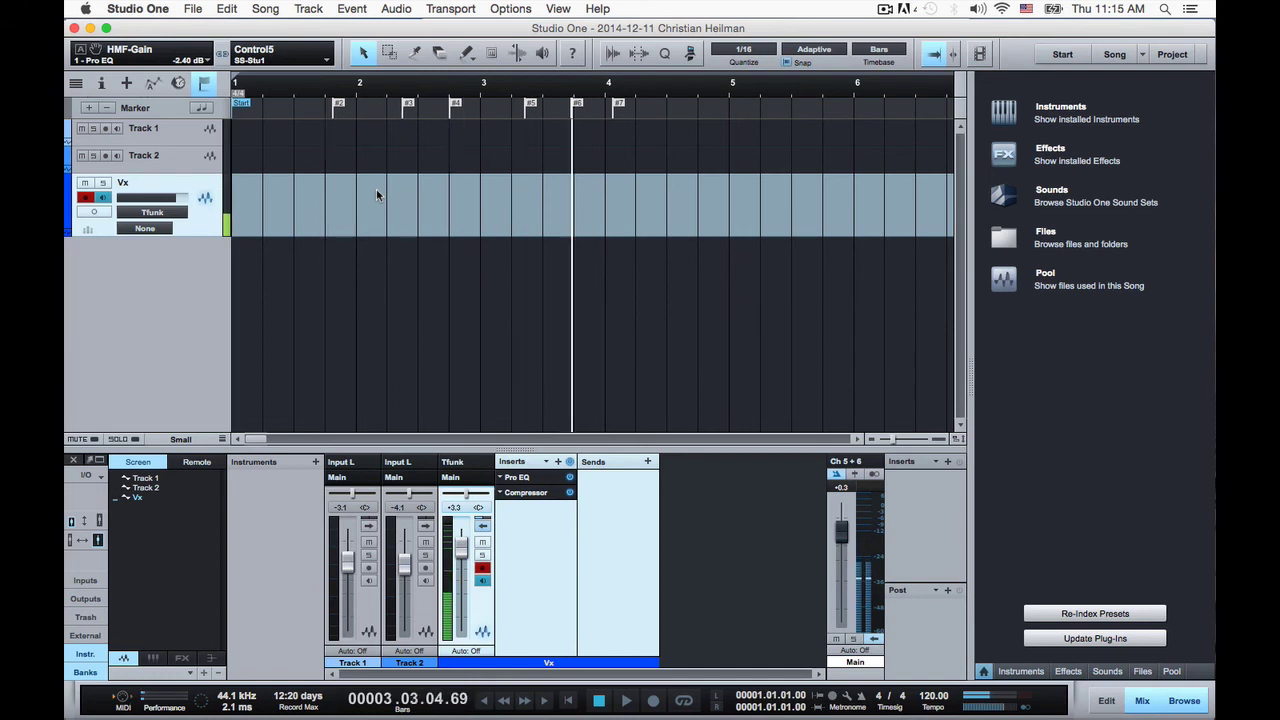
key(b)
key(b)
key(b)
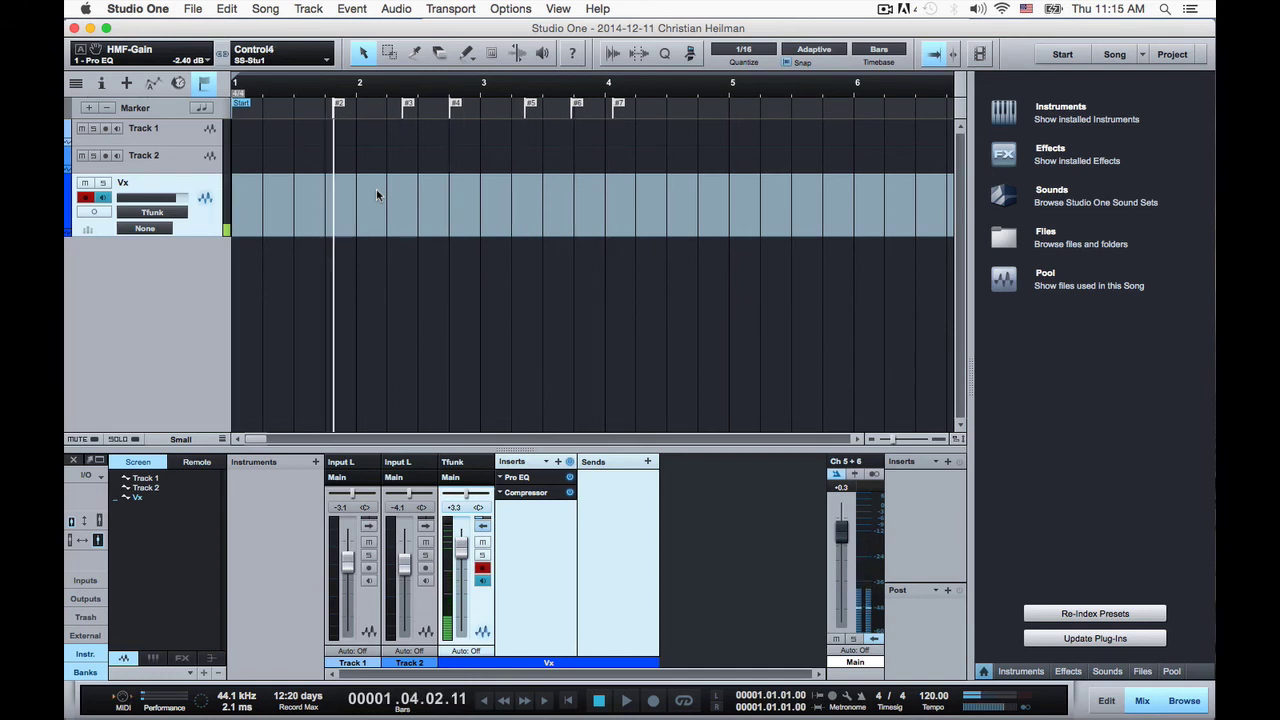
key(shift+n)
key(shift+n)
key(shift+n)
key(shift+n)
key(shift+n)
key(shift+b)
key(shift+b)
key(shift+b)
key(shift+b)
key(shift+b)
key(comma)
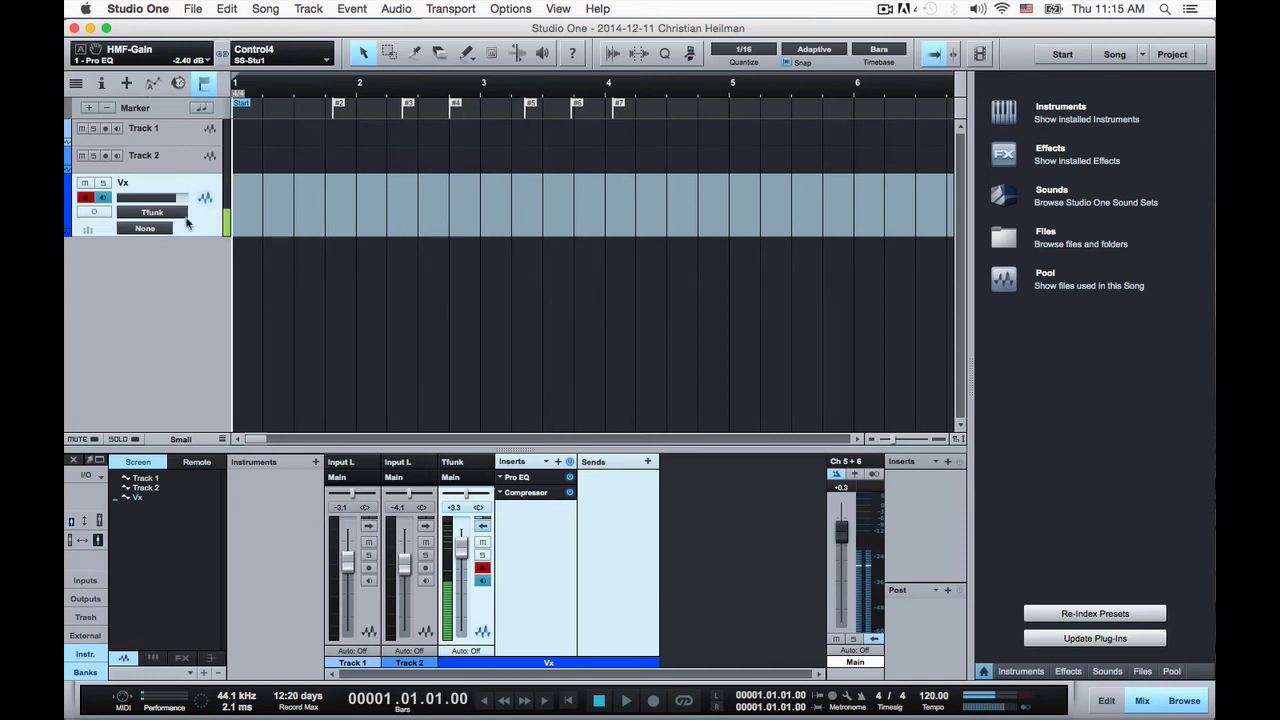
key(Up)
key(Down)
Record takes Vx(12), Vx(13) and Vx(14) on Vx, then set all tracks to Tiny height.
key(KP_Multiply)
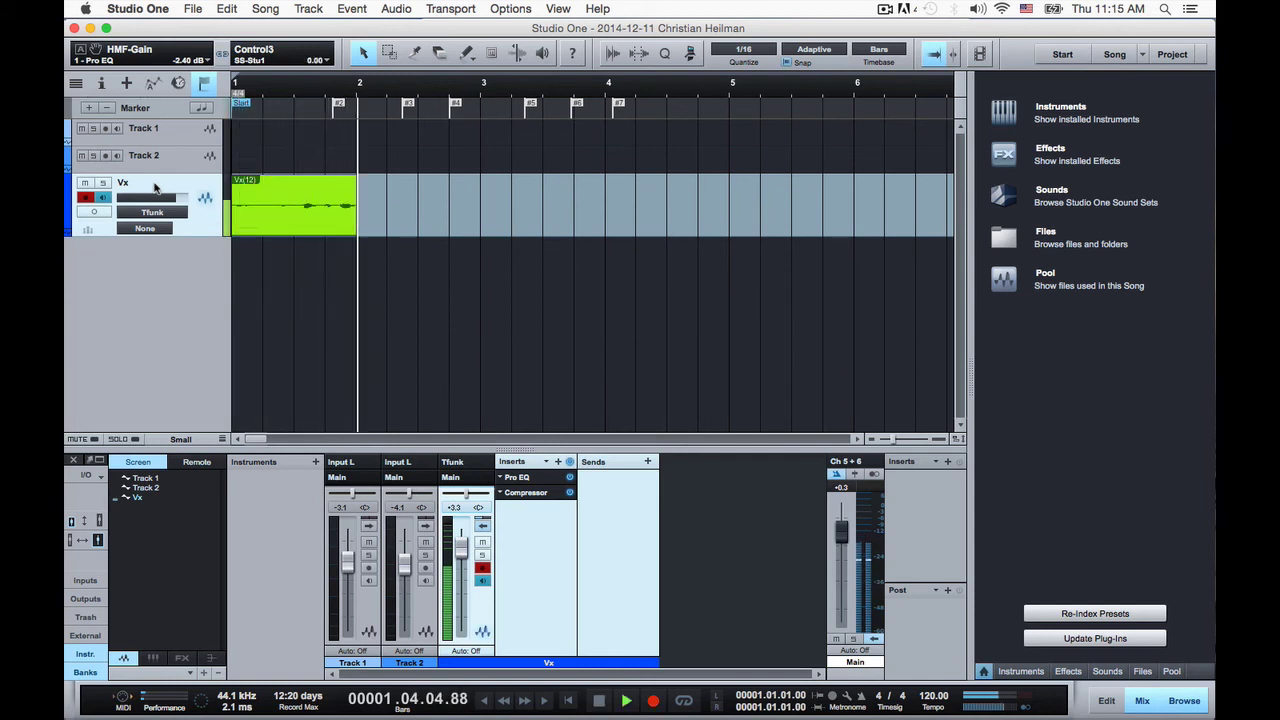
key(space)
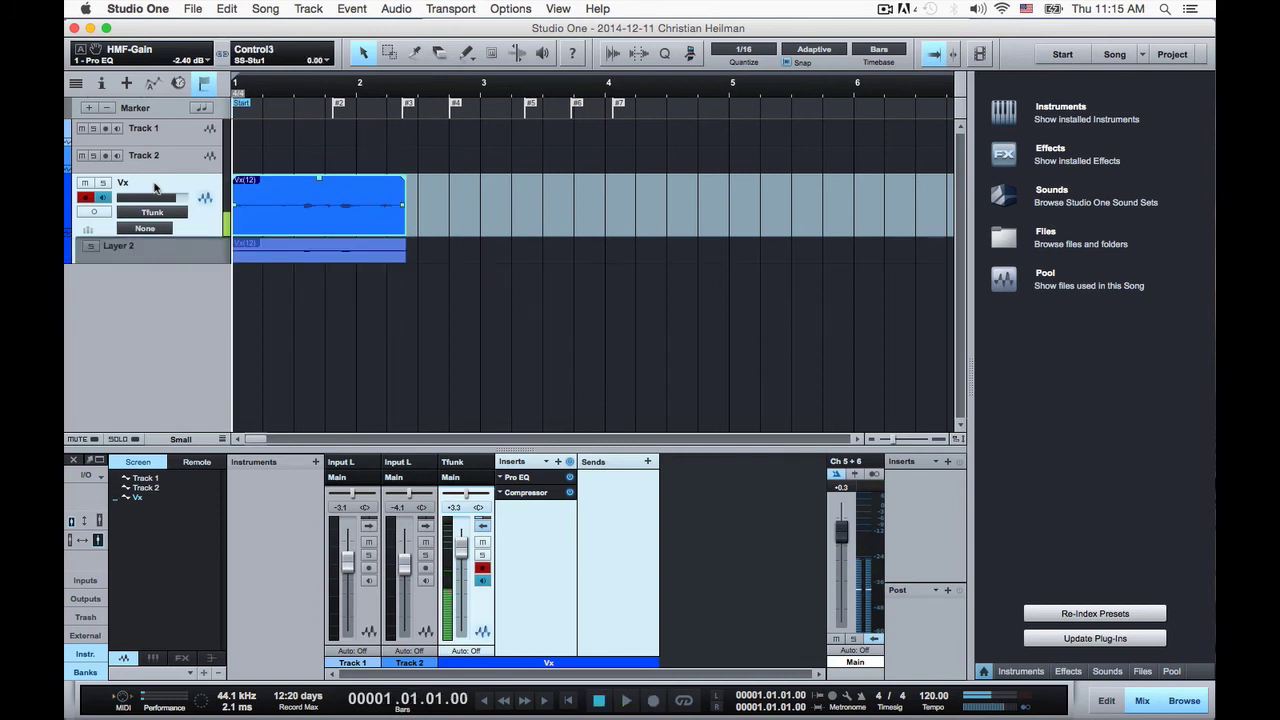
key(KP_Multiply)
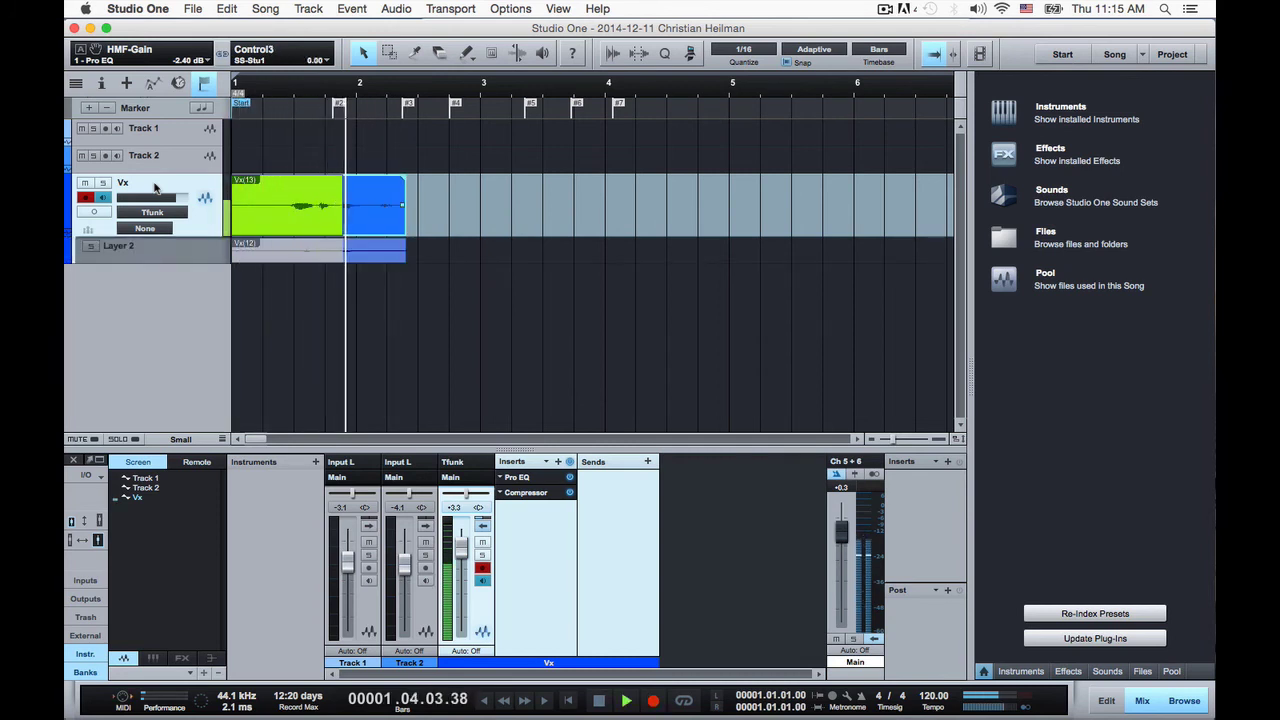
key(space)
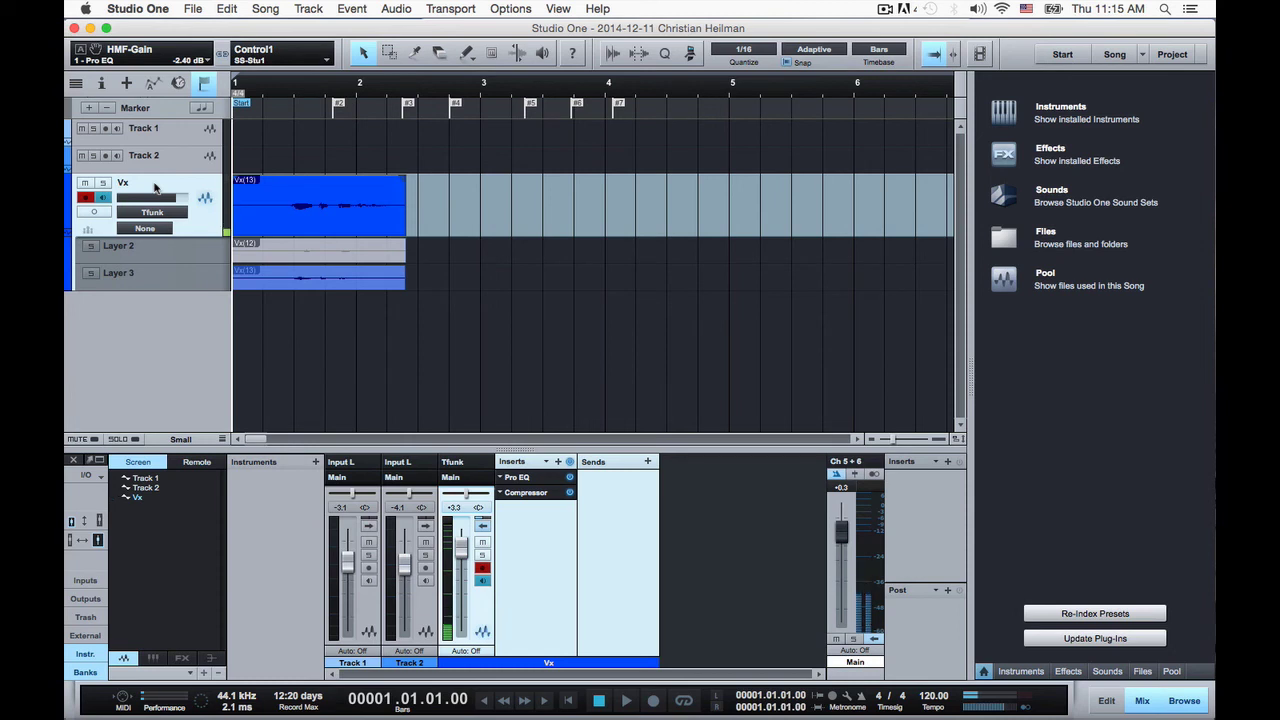
key(KP_Multiply)
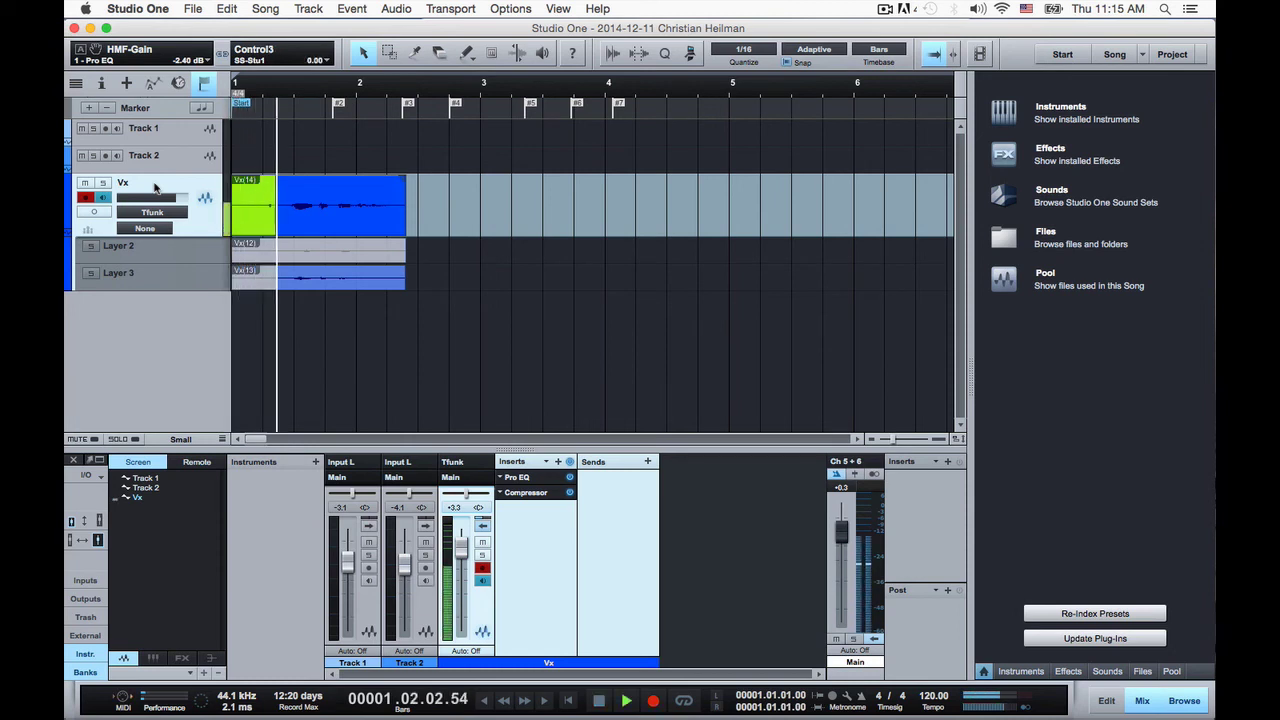
key(space)
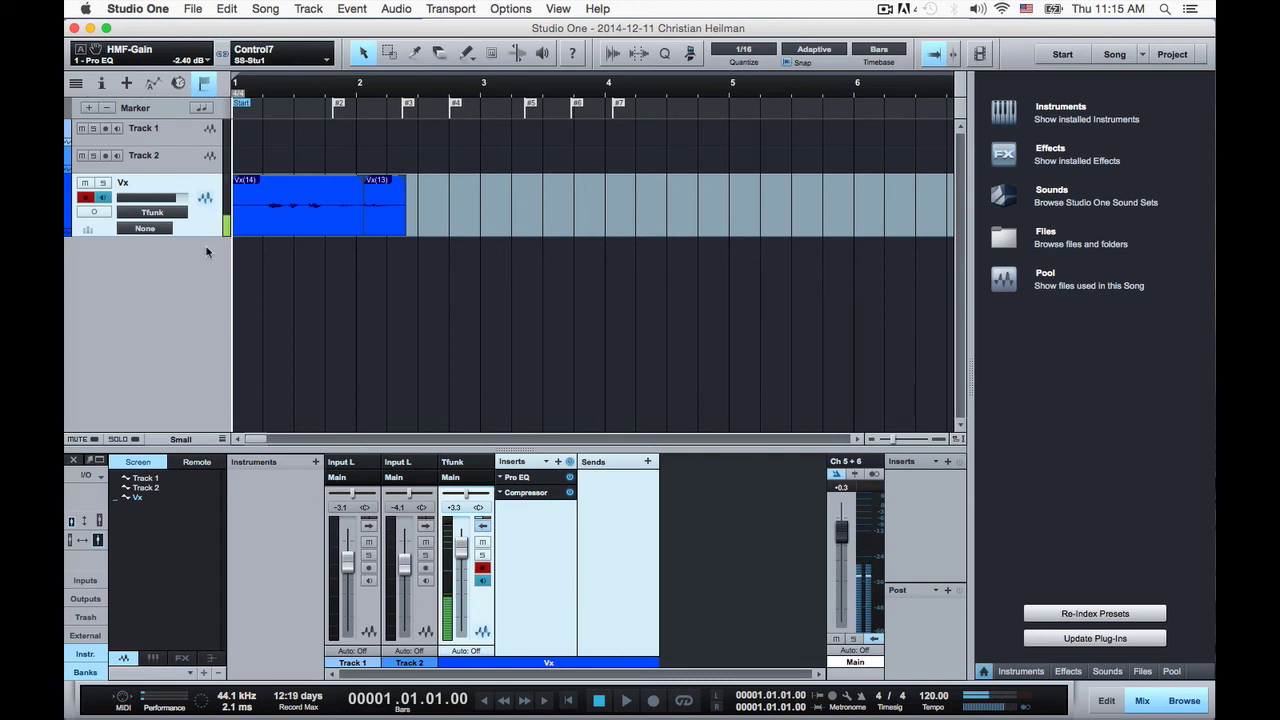
click(222, 440)
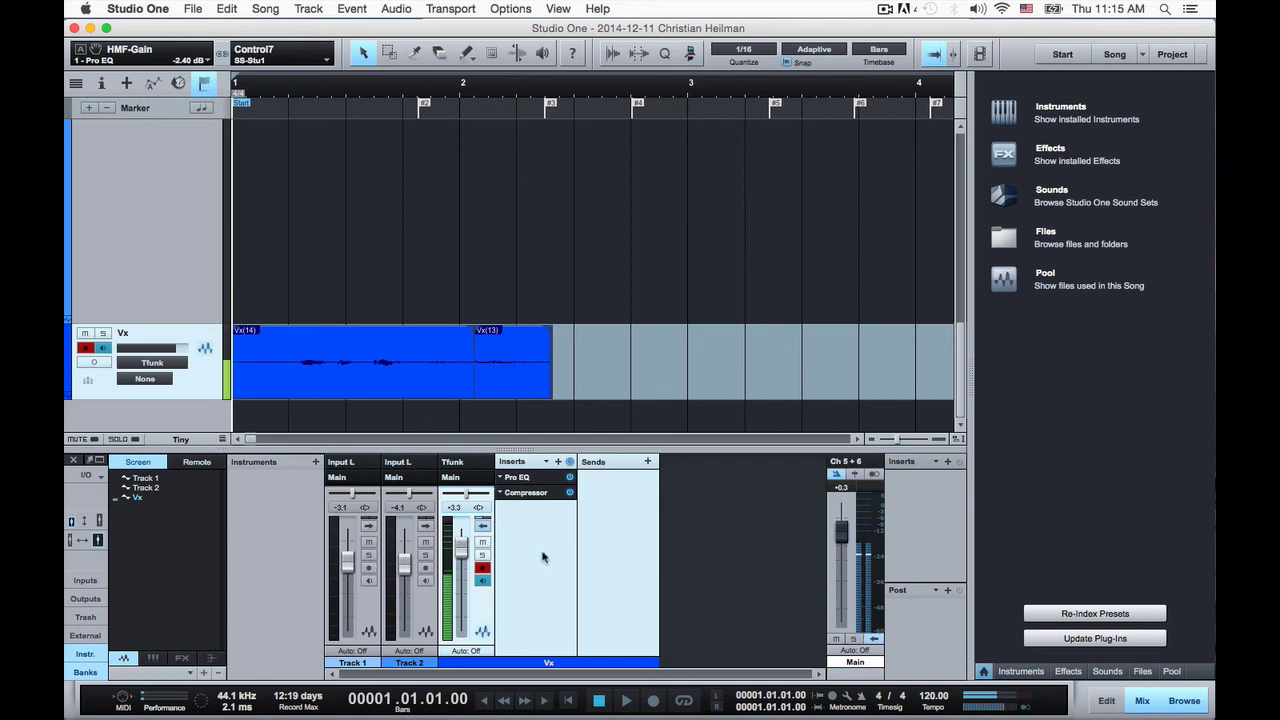
Show the toolbar's control-device list with SS-Stu1, FaderPort, QuNexus and QP3.
click(326, 61)
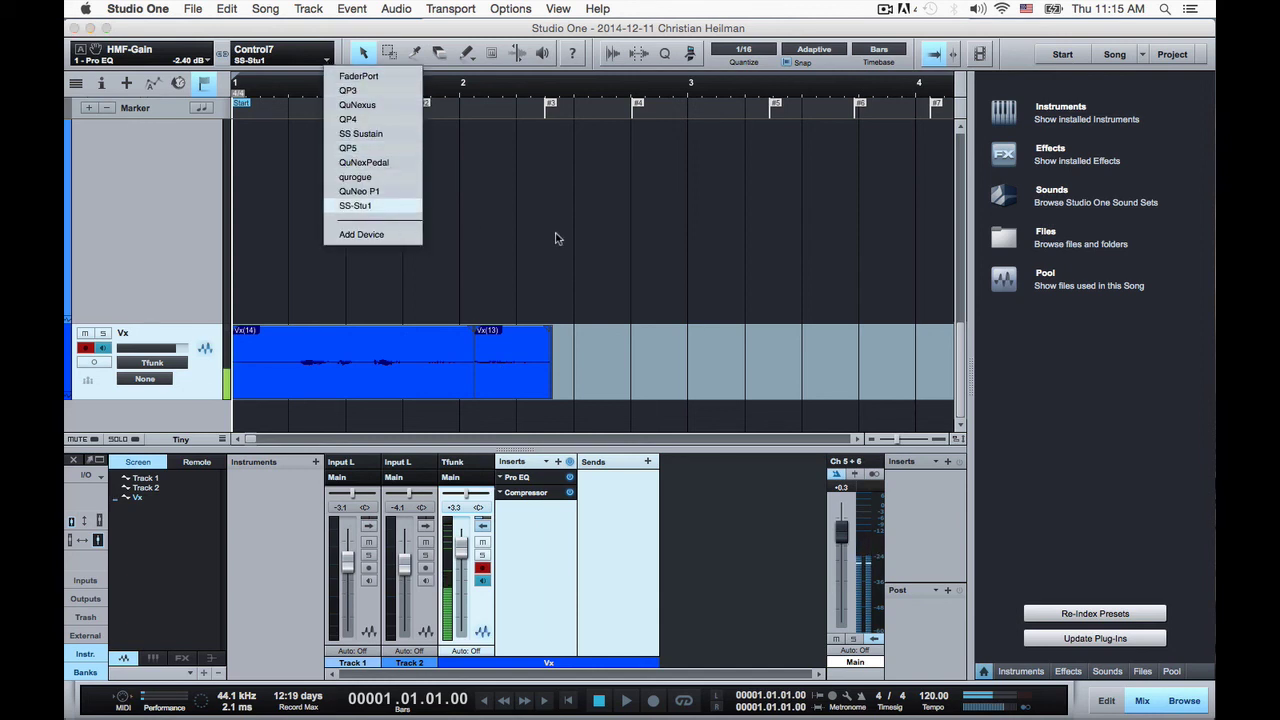